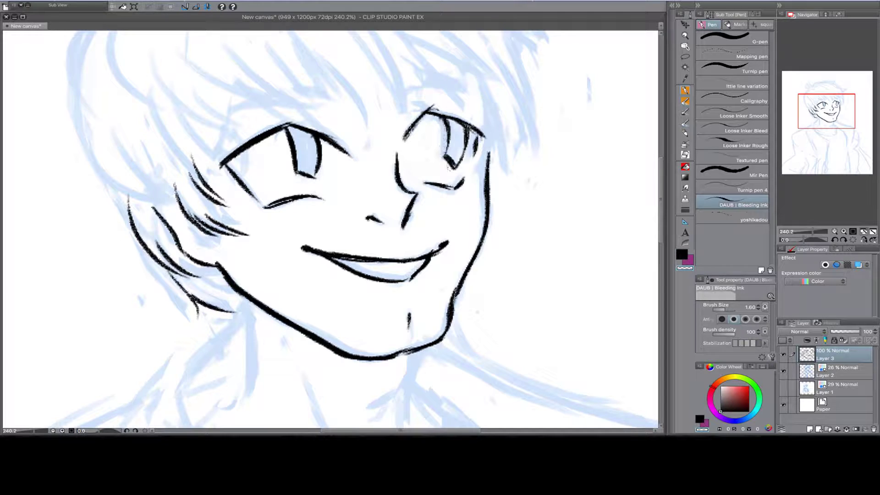
Ink the fringe strands over the forehead and around both eyes, following the blue sketch
drag(275, 183, 325, 302)
drag(380, 131, 420, 244)
drag(413, 138, 447, 243)
drag(480, 161, 541, 242)
drag(548, 225, 556, 293)
drag(192, 143, 298, 250)
drag(223, 148, 337, 239)
drag(280, 181, 401, 245)
drag(328, 170, 401, 232)
drag(199, 194, 272, 289)
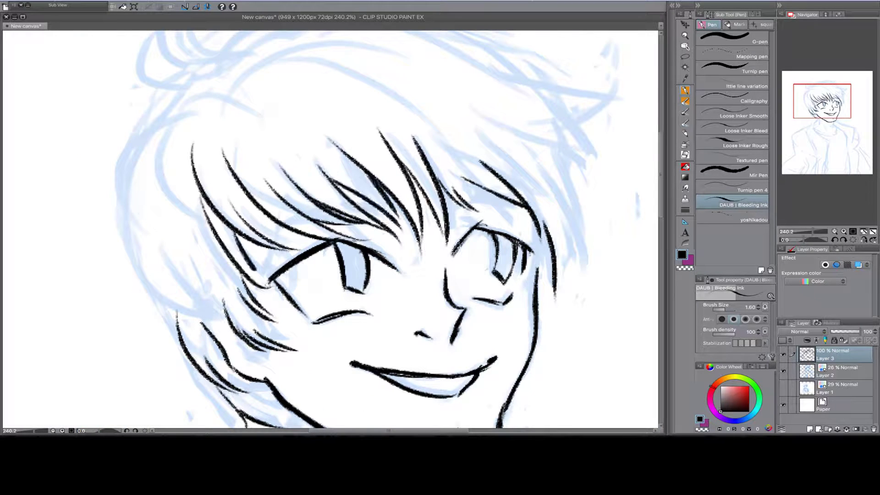
Ink the back-of-head outline and the side hair strands behind the face
drag(158, 92, 119, 332)
drag(207, 143, 151, 281)
drag(179, 301, 145, 342)
scroll(117, 234, down, 3)
drag(214, 228, 223, 267)
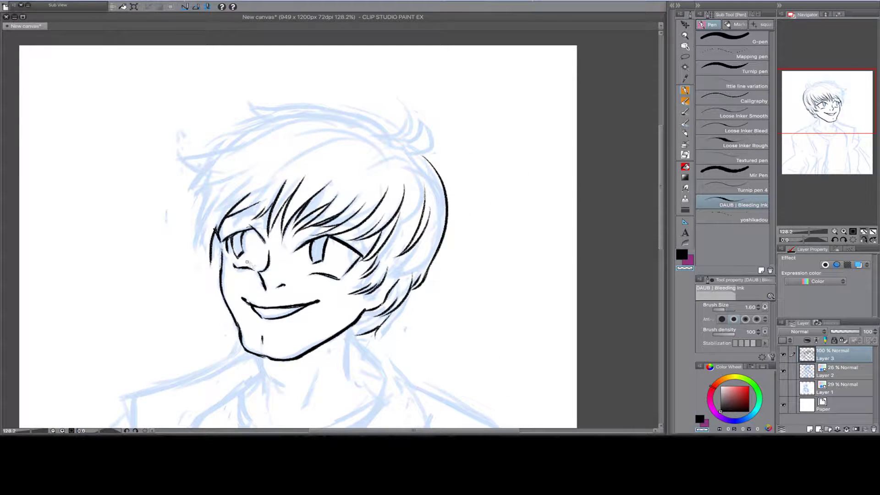
Ink the tuft on the crown, the top hair outline and the spiky tips on the far side of the head
key(h)
drag(440, 188, 454, 243)
drag(273, 97, 252, 133)
drag(250, 117, 275, 151)
mouse_move(334, 107)
mouse_down()
mouse_move(268, 133)
mouse_move(486, 153)
mouse_up()
drag(415, 130, 466, 216)
drag(442, 176, 481, 211)
drag(399, 179, 421, 204)
drag(443, 243, 475, 277)
Ink the neck lines and the start of the jacket collar beneath the chin
mouse_move(820, 106)
mouse_down()
mouse_move(819, 142)
mouse_move(820, 129)
mouse_up()
drag(325, 135, 329, 181)
drag(415, 162, 420, 198)
drag(358, 167, 376, 219)
drag(277, 137, 324, 179)
Ink the jacket's left shoulder and sleeve outline with its folds, and undo the stray front-edge stroke
drag(202, 250, 156, 320)
drag(820, 129, 822, 148)
drag(110, 98, 151, 197)
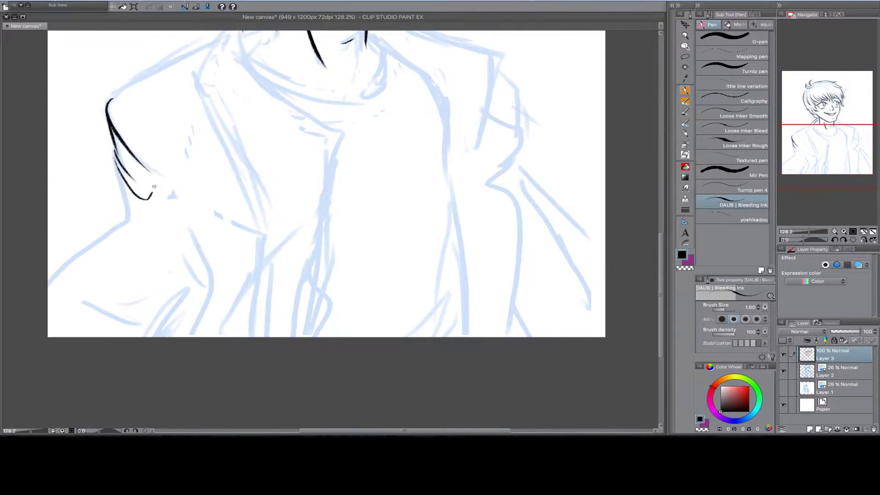
drag(114, 158, 52, 301)
mouse_move(239, 44)
mouse_down()
mouse_move(344, 128)
mouse_move(305, 301)
mouse_up()
key(ctrl+z)
Ink the left front edge of the open jacket and its lapel and shoulder lines
drag(821, 148, 820, 139)
mouse_move(353, 201)
mouse_down()
mouse_move(321, 270)
mouse_move(316, 397)
mouse_up()
drag(249, 165, 283, 240)
mouse_move(118, 159)
mouse_down()
mouse_move(246, 82)
mouse_move(218, 154)
mouse_up()
Refine the collar beside the neck, alternating ink and transparent colour, and ink the right lapel's notched edge
key(c)
key(c)
drag(241, 105, 257, 190)
mouse_move(263, 106)
mouse_down()
mouse_move(282, 94)
mouse_move(283, 59)
mouse_move(282, 85)
mouse_move(253, 110)
mouse_up()
key(c)
key(c)
drag(263, 97, 284, 89)
mouse_move(394, 71)
mouse_down()
mouse_move(504, 122)
mouse_move(490, 397)
mouse_up()
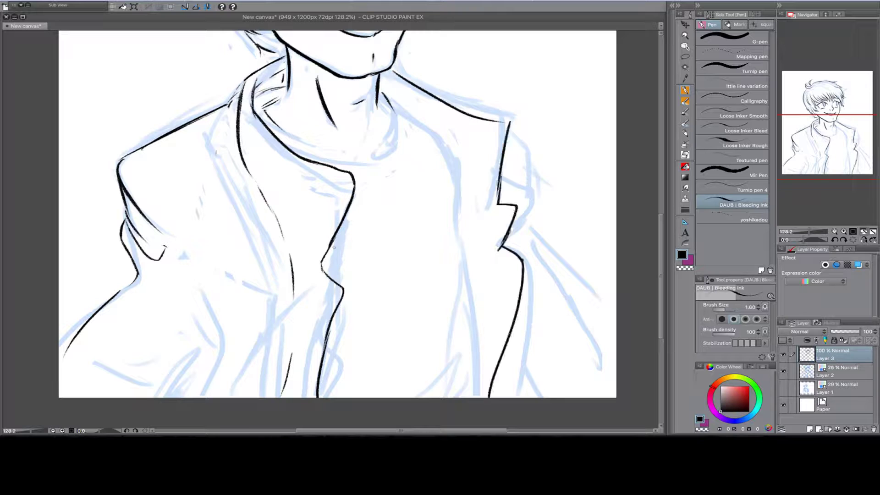
Ink the jacket's lower left front, the upper right sleeve, the left sleeve folds and the shirt lines
mouse_move(334, 247)
mouse_down()
mouse_move(343, 286)
mouse_move(316, 394)
mouse_up()
drag(340, 286, 307, 396)
drag(509, 123, 532, 204)
drag(202, 296, 273, 395)
drag(321, 115, 401, 390)
Fill the pupils of both eyes with black ink
drag(389, 193, 401, 209)
drag(474, 189, 482, 202)
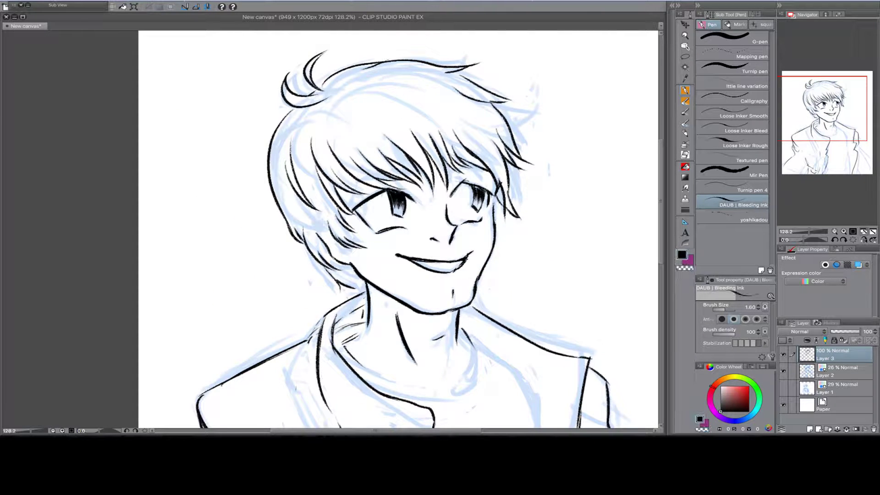
Ink the shirt's neckline, the inner right edge of the open jacket and the right sleeve outline
drag(353, 184, 262, 99)
drag(321, 230, 247, 38)
drag(382, 270, 344, 352)
drag(448, 179, 534, 285)
Clean up the crossing lines on the jacket's lower left and ink the inner line of the left sleeve
key(ctrl+minus)
key(ctrl+minus)
key(ctrl+minus)
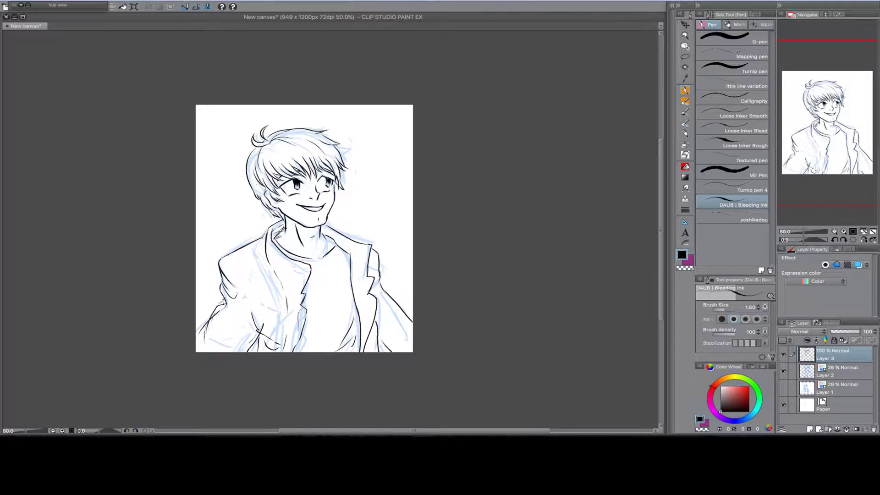
key(p)
key(p)
key(p)
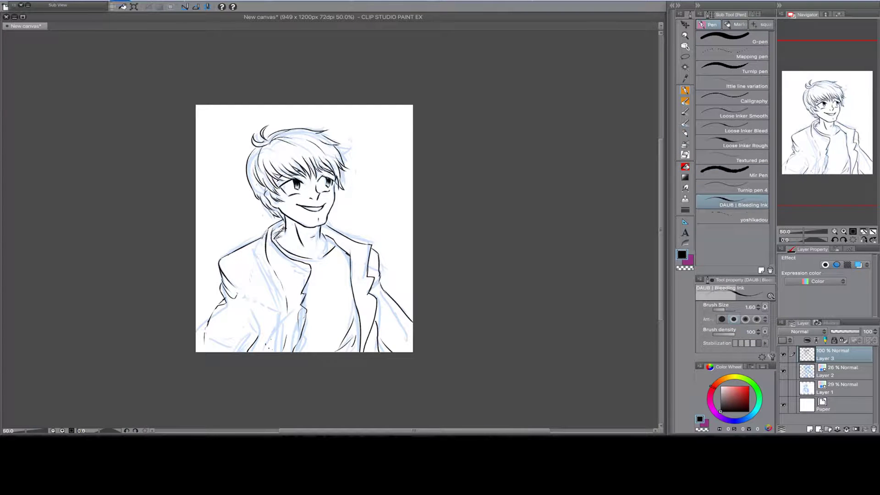
drag(255, 299, 259, 340)
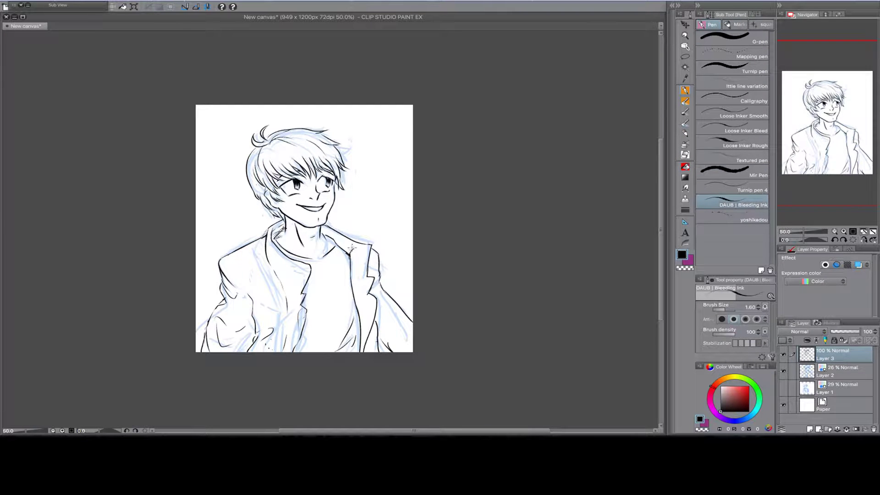
Erase the old right sleeve outline and redraw the right shoulder and sleeve with fold lines
drag(380, 351, 376, 314)
key(e)
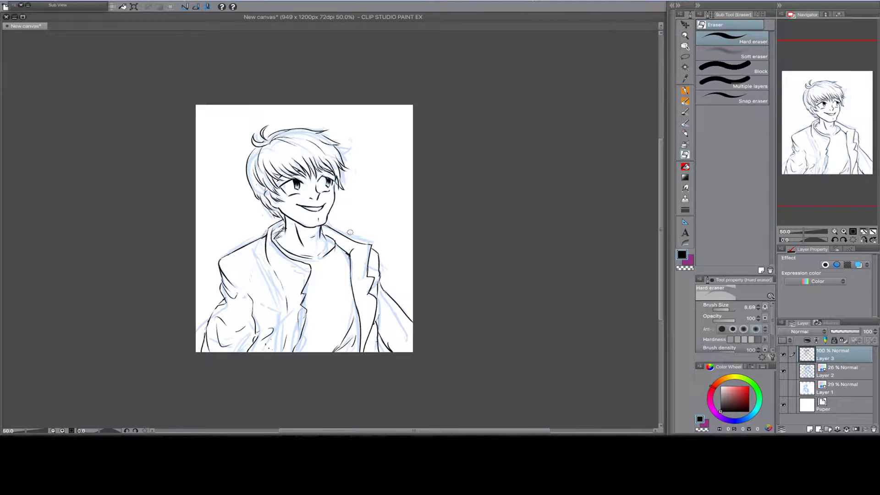
drag(379, 251, 376, 324)
click(685, 91)
mouse_move(339, 231)
mouse_down()
mouse_move(370, 237)
mouse_move(412, 331)
mouse_up()
mouse_move(375, 320)
mouse_down()
mouse_move(383, 351)
mouse_move(400, 323)
mouse_up()
drag(378, 333, 409, 343)
Clean up and redraw the jacket's left lapel line, and touch up the inner edge of the right lapel
key(e)
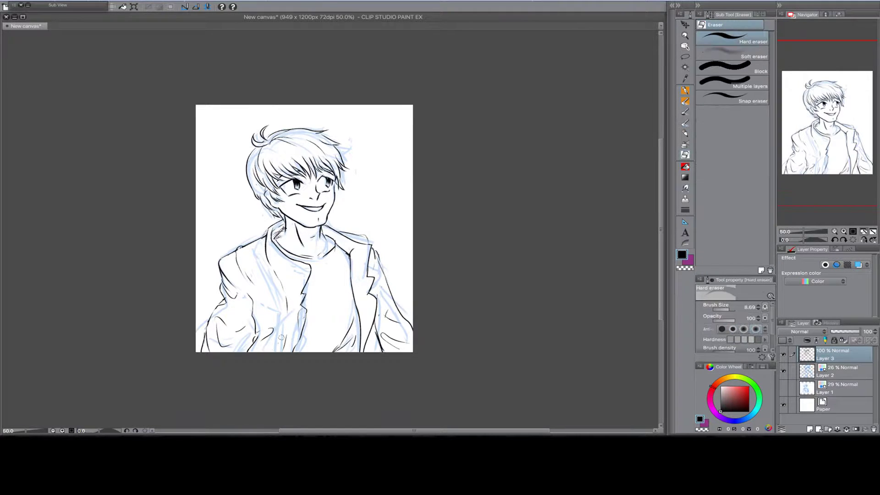
key(p)
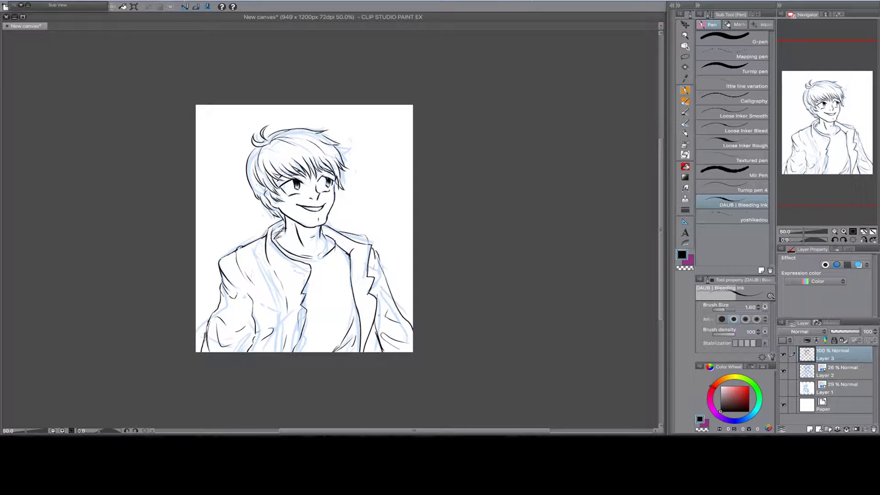
drag(269, 263, 306, 338)
key(e)
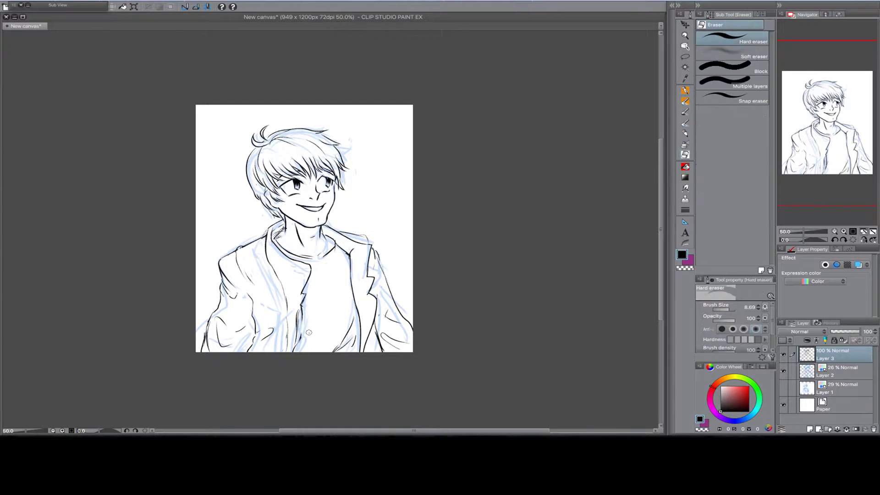
key(p)
drag(360, 281, 362, 290)
drag(350, 249, 357, 258)
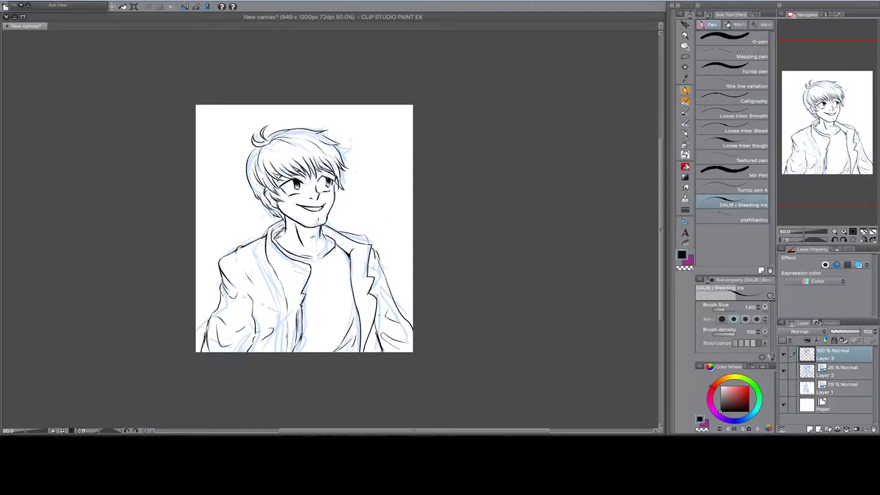
Rework the hair tips beside the far eye and the lower lid of the near eye
scroll(312, 192, up, 5)
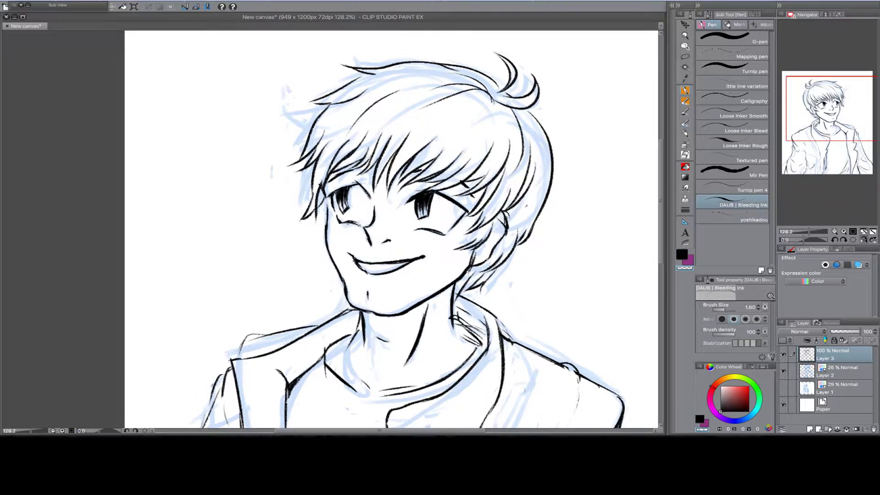
key(h)
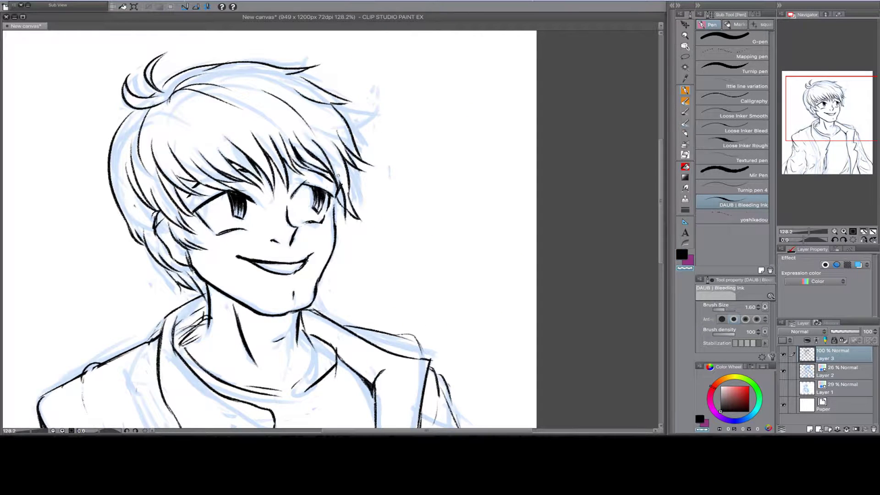
key(c)
mouse_move(339, 174)
mouse_down()
mouse_move(364, 210)
mouse_move(347, 223)
mouse_up()
key(c)
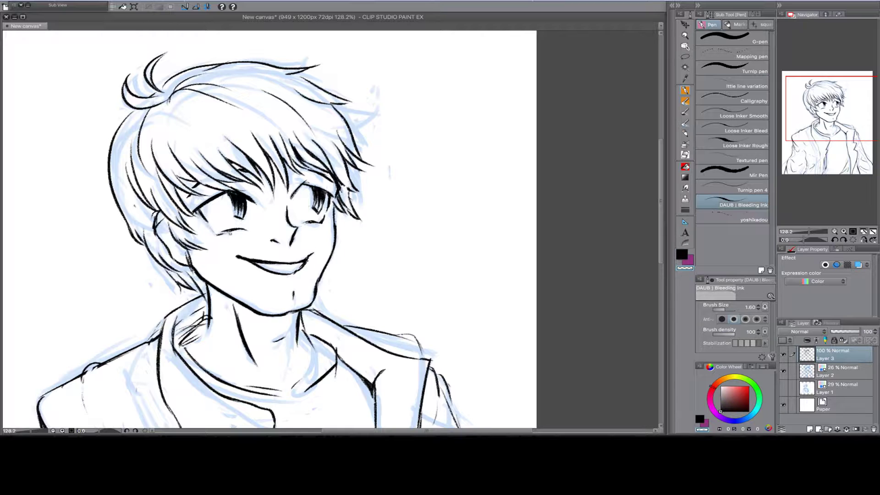
drag(231, 234, 215, 229)
key(c)
Ink fine strands from the crown into the fringe and rework the hair outline on the far side
drag(193, 96, 223, 134)
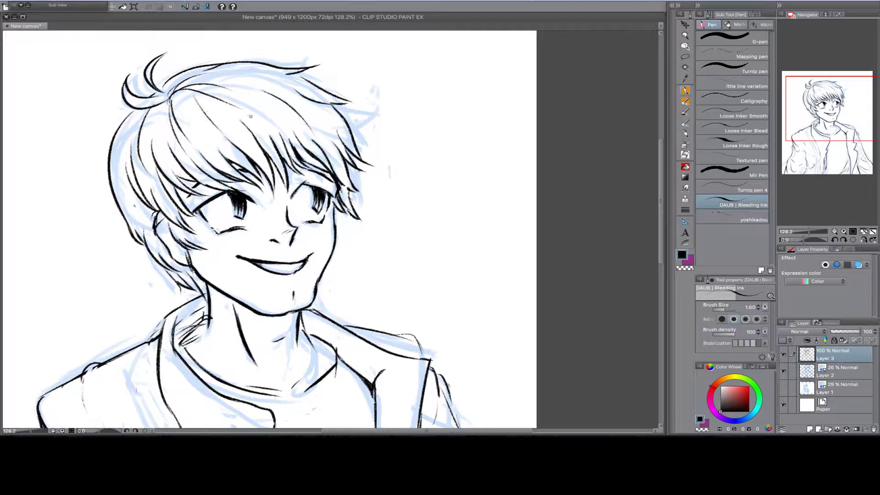
drag(257, 105, 283, 139)
key(c)
drag(296, 110, 343, 160)
drag(338, 112, 374, 165)
key(c)
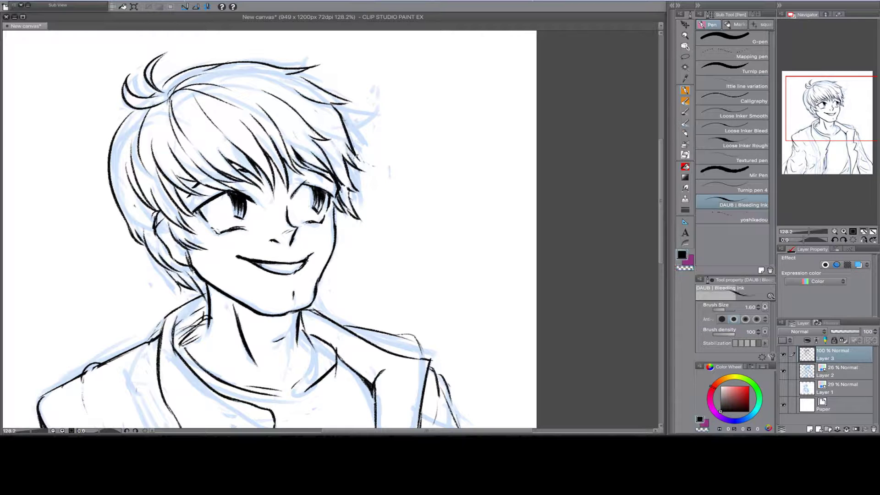
Ink the inner lines of the ear and touch up the area around the far eye
drag(185, 250, 196, 275)
key(c)
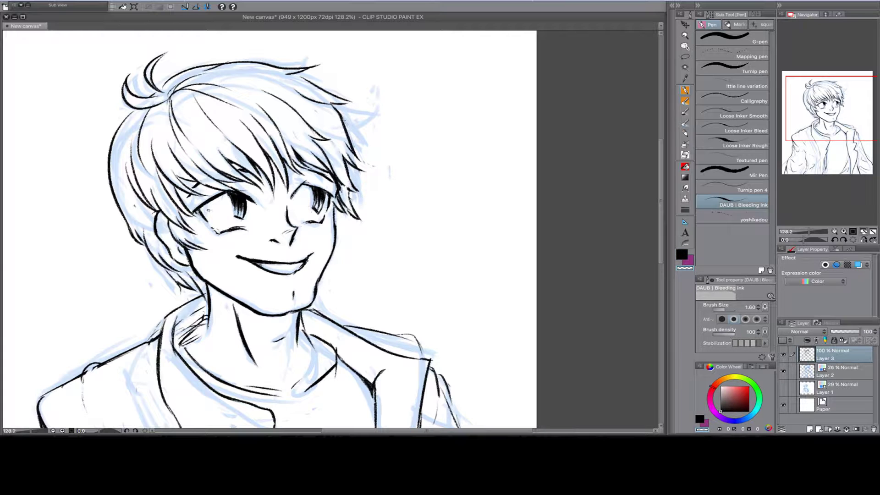
key(h)
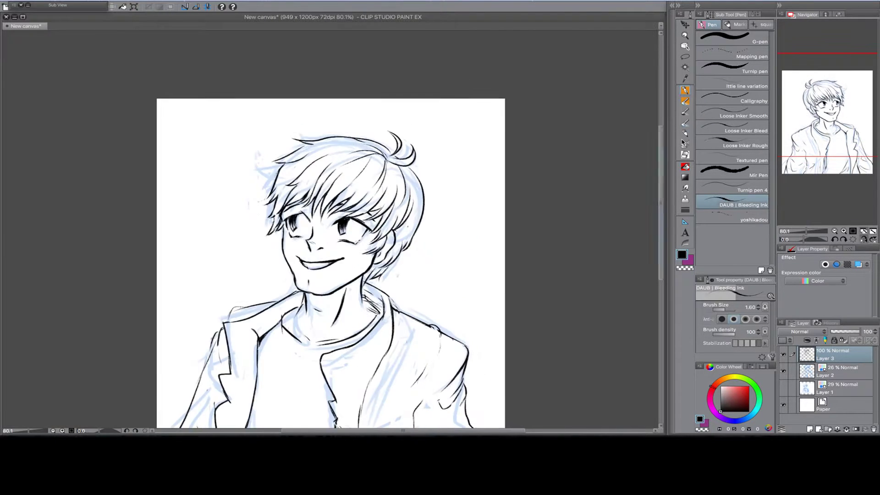
scroll(295, 219, up, 1)
drag(295, 219, 280, 201)
key(h)
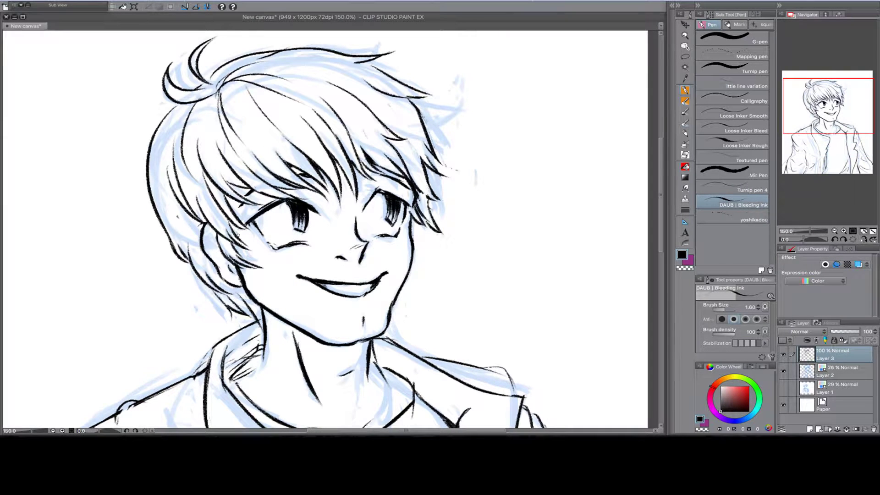
Redraw the outer hair tips beside the far temple with thicker ink lines
key(c)
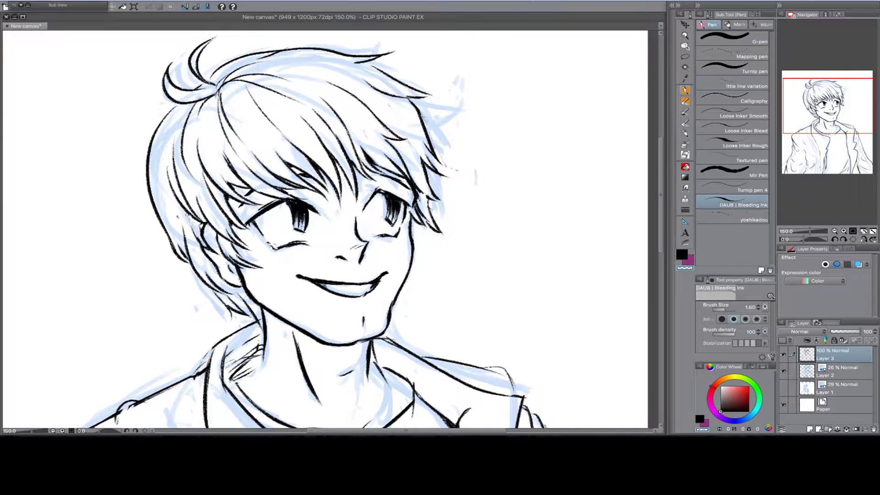
drag(418, 136, 450, 177)
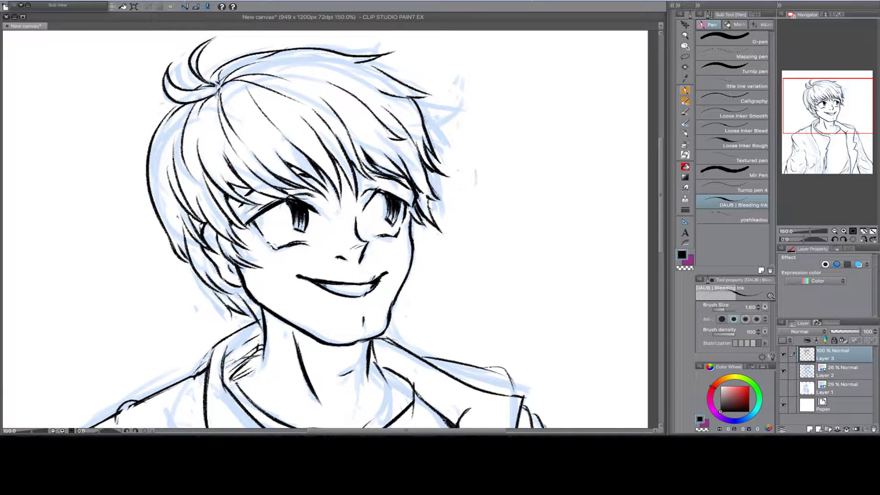
key(c)
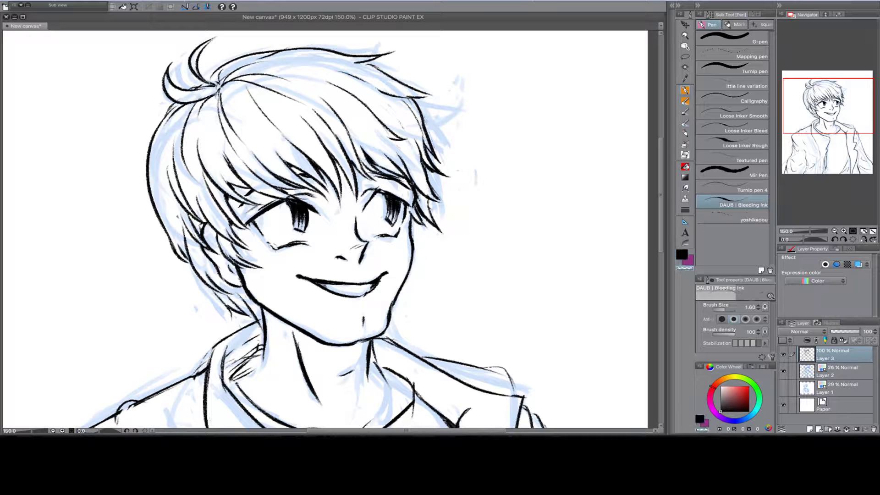
key(c)
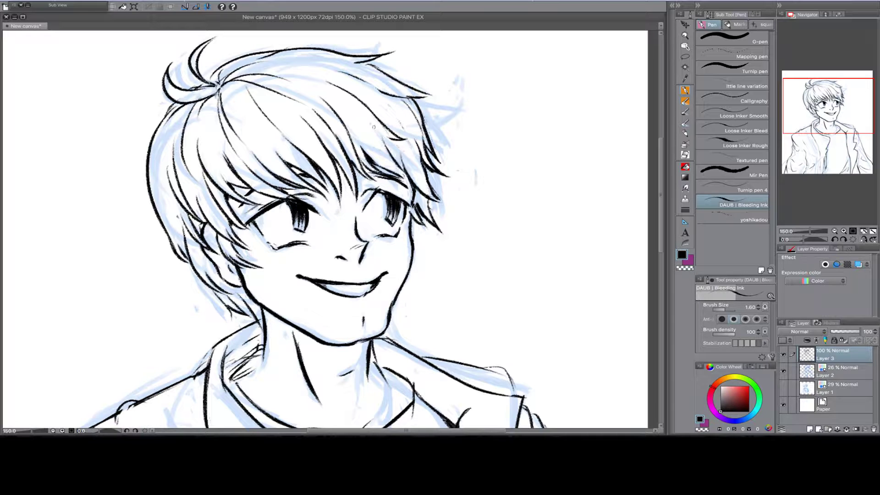
Add short hatching on the throat and thicken the right side of the shirt neckline and jacket collar
click(816, 128)
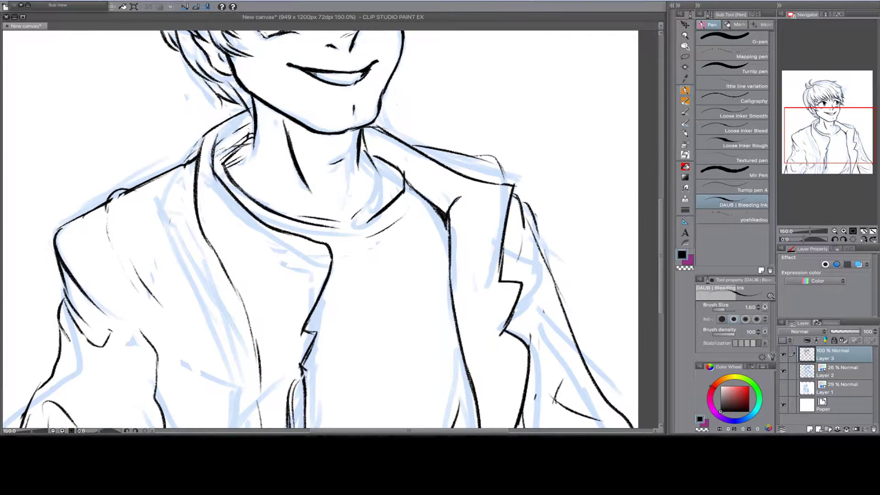
drag(347, 156, 333, 171)
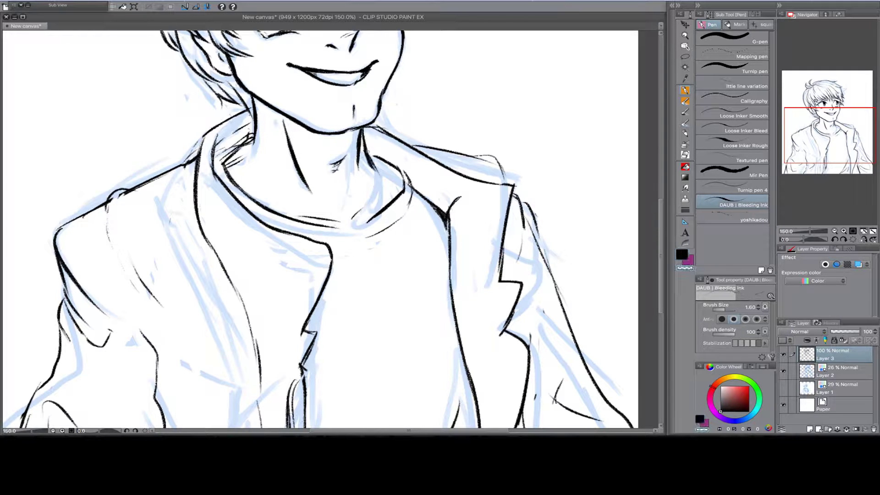
mouse_move(365, 137)
mouse_down()
mouse_move(408, 173)
mouse_move(442, 224)
mouse_up()
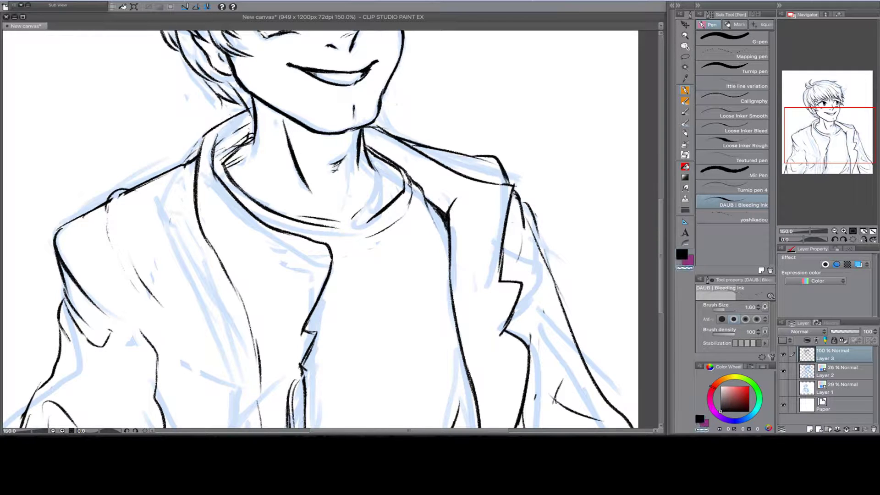
Ink the cuff, folds and shoulder line of the jacket's left sleeve with the DAUB | Bleeding Ink pen
scroll(805, 156, down, 4)
scroll(805, 156, up, 2)
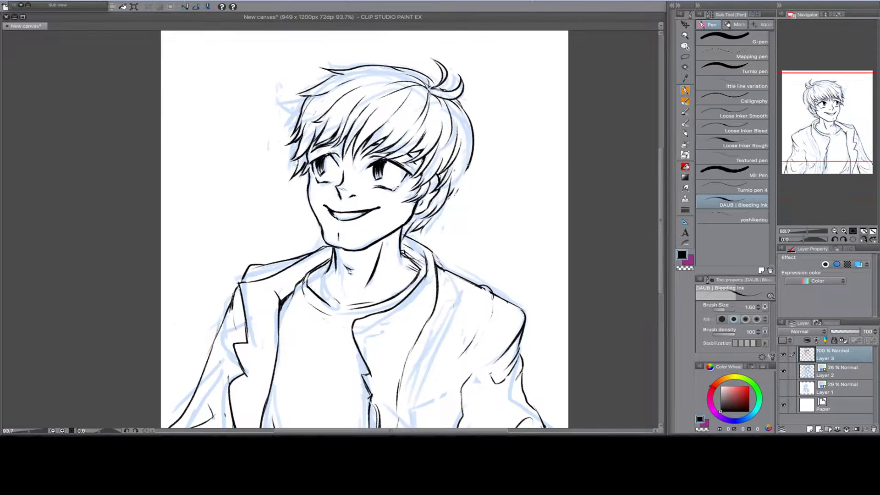
click(684, 101)
click(684, 90)
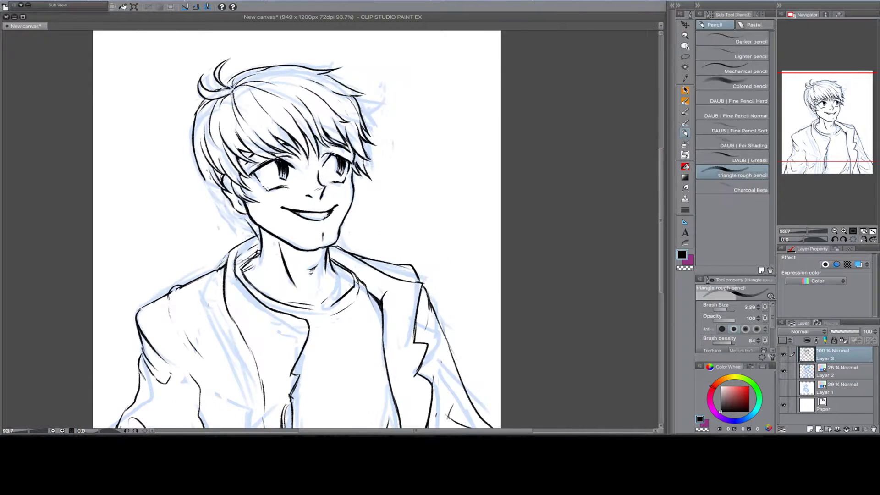
click(733, 205)
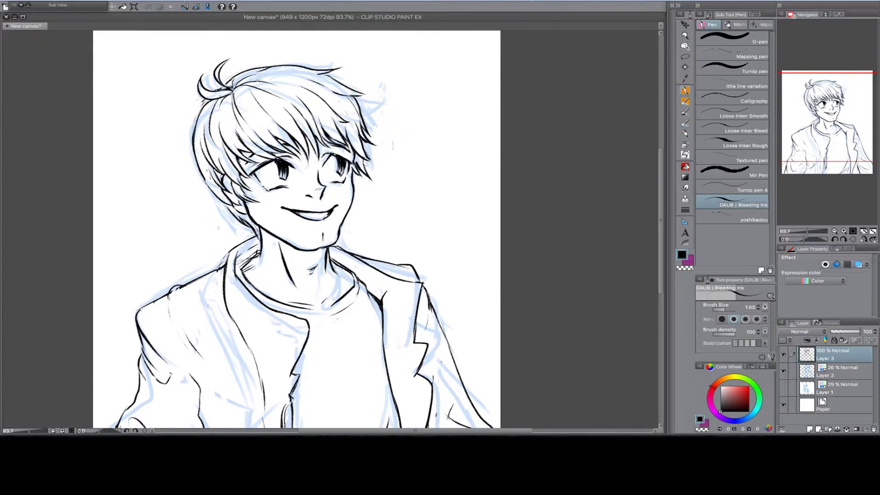
scroll(317, 260, down, 4)
scroll(379, 314, up, 3)
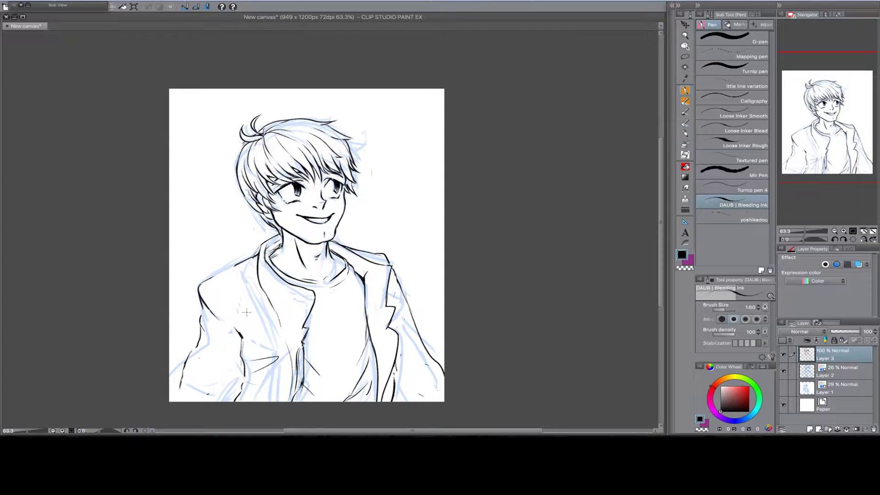
drag(181, 386, 174, 401)
drag(209, 279, 246, 267)
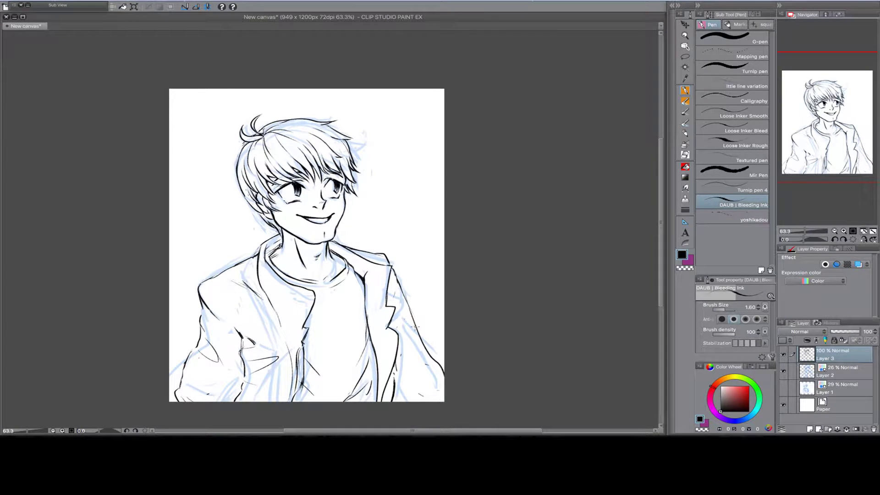
Ink fold lines on the right sleeve and along the jacket's lower left, and undo the last stroke
drag(402, 293, 400, 346)
mouse_move(405, 376)
mouse_down()
mouse_move(425, 368)
mouse_move(439, 388)
mouse_up()
drag(245, 396, 273, 381)
drag(273, 317, 278, 323)
key(ctrl+z)
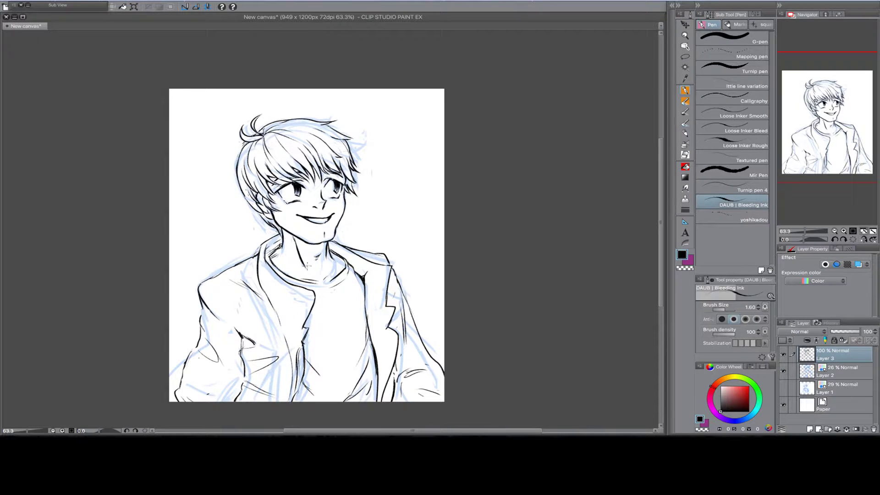
Hide the blue sketch on Layer 2 to leave only the inked line art on Layer 3
key(e)
click(783, 371)
key(p)
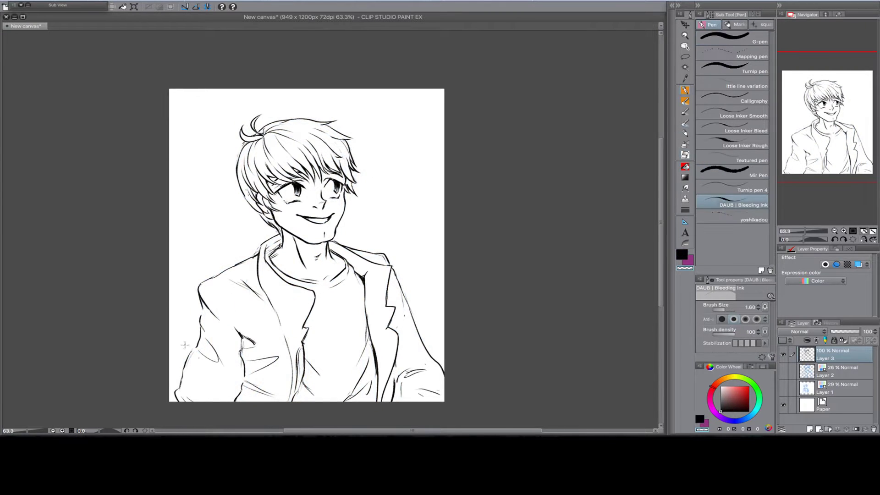
Reshape the armpit fold on the jacket's left sleeve into a small pointed loop, undoing unwanted strokes
scroll(279, 335, up, 4)
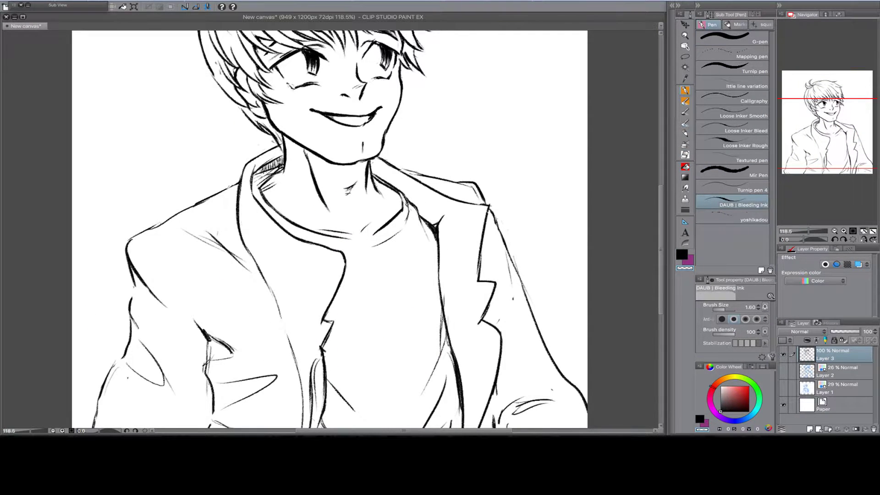
drag(408, 172, 411, 39)
key(ctrl+z)
drag(198, 242, 233, 272)
drag(209, 356, 173, 380)
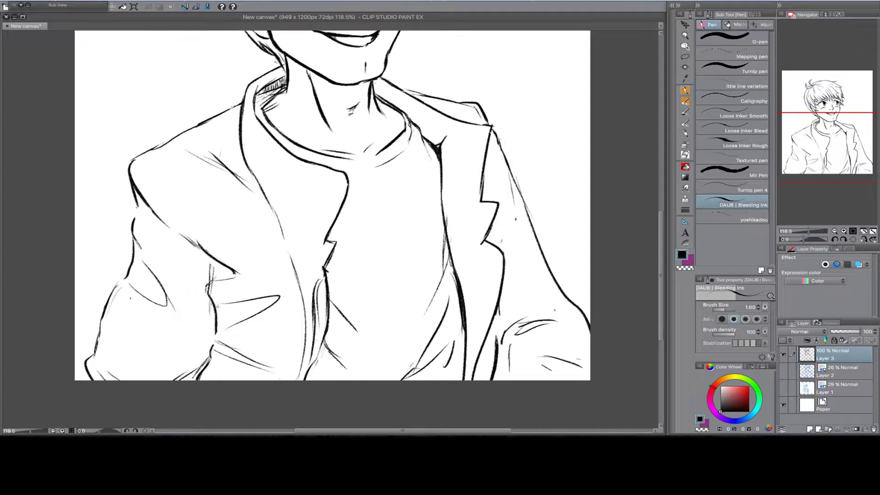
key(ctrl+z)
key(ctrl+z)
key(ctrl+z)
key(ctrl+z)
key(ctrl+z)
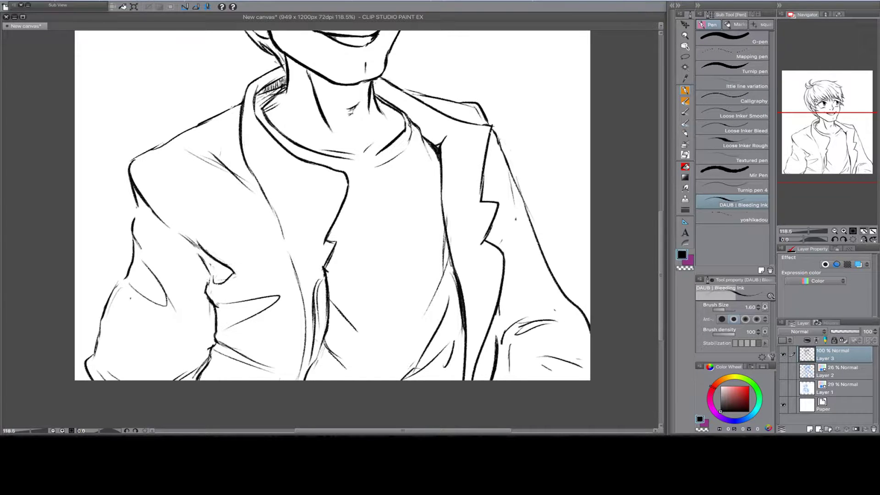
Ink the inner edge of the left sleeve with a long inner fold, and refine the shoulder crease
drag(209, 335, 204, 309)
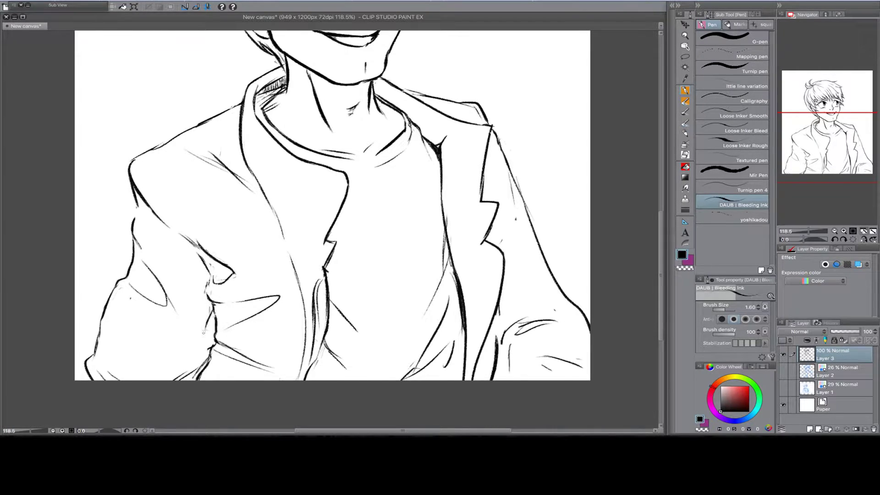
drag(206, 373, 188, 325)
mouse_move(184, 366)
mouse_down()
mouse_move(189, 278)
mouse_move(204, 273)
mouse_move(197, 270)
mouse_up()
drag(195, 268, 185, 278)
drag(197, 150, 219, 167)
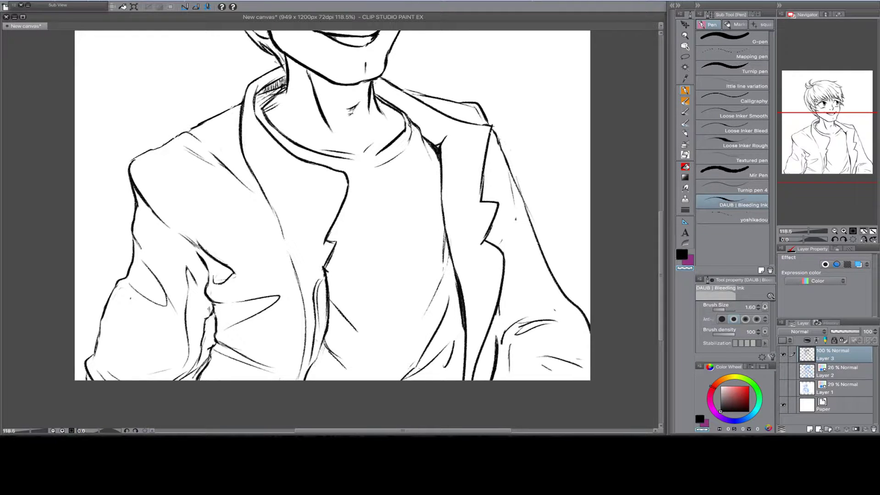
drag(200, 360, 181, 380)
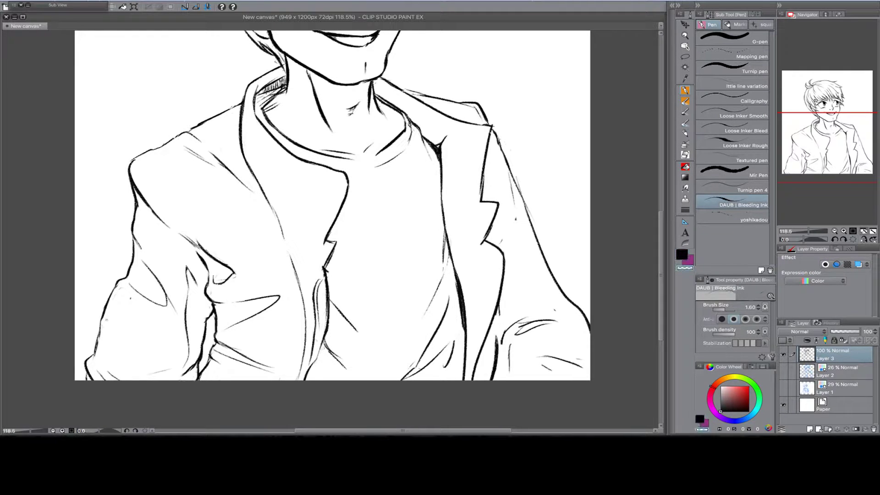
Refine the left sleeve's folds and clean up the jacket's lower front edge below the lapel notch
drag(420, 77, 447, 166)
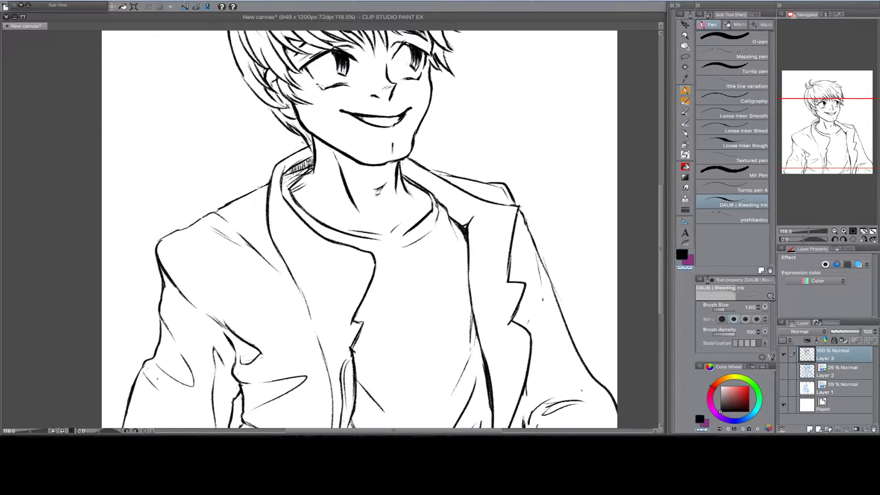
drag(238, 393, 241, 337)
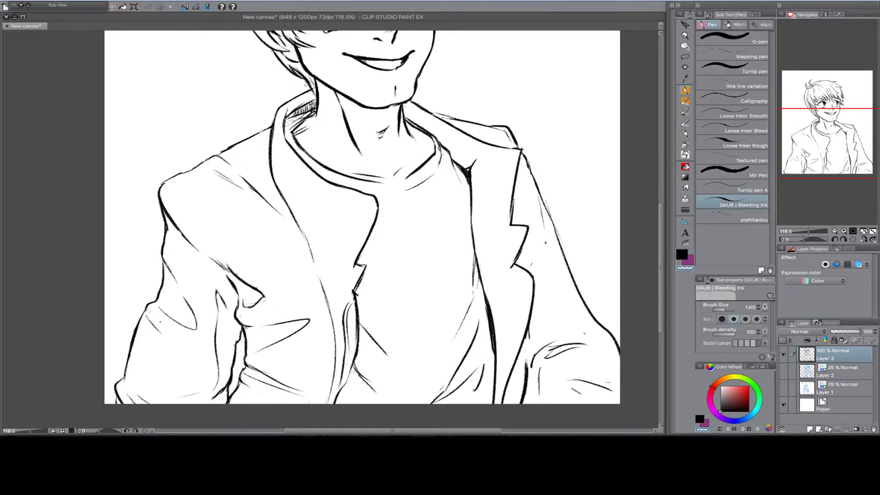
key(c)
key(c)
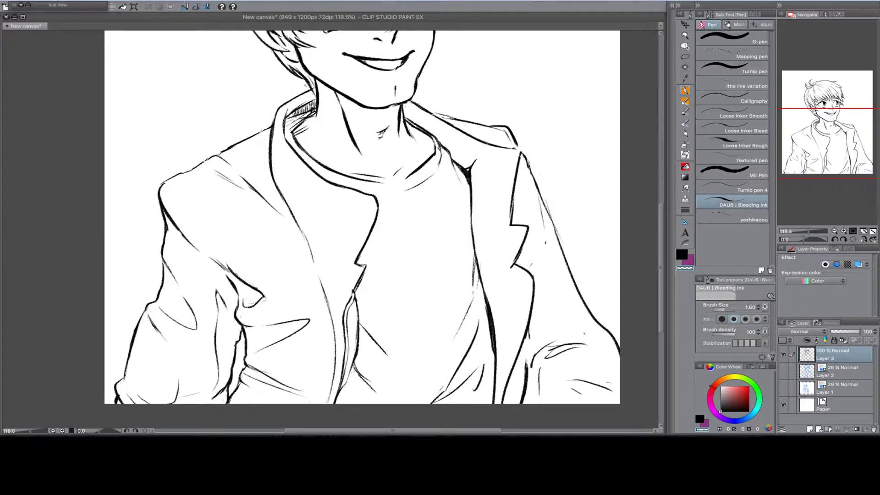
Re-ink the right sleeve's shoulder line and long fold, and add crease lines at its cuff
drag(503, 126, 530, 168)
mouse_move(547, 212)
mouse_down()
mouse_move(559, 307)
mouse_move(588, 344)
mouse_up()
drag(542, 349, 522, 362)
scroll(539, 208, down, 5)
scroll(539, 208, up, 3)
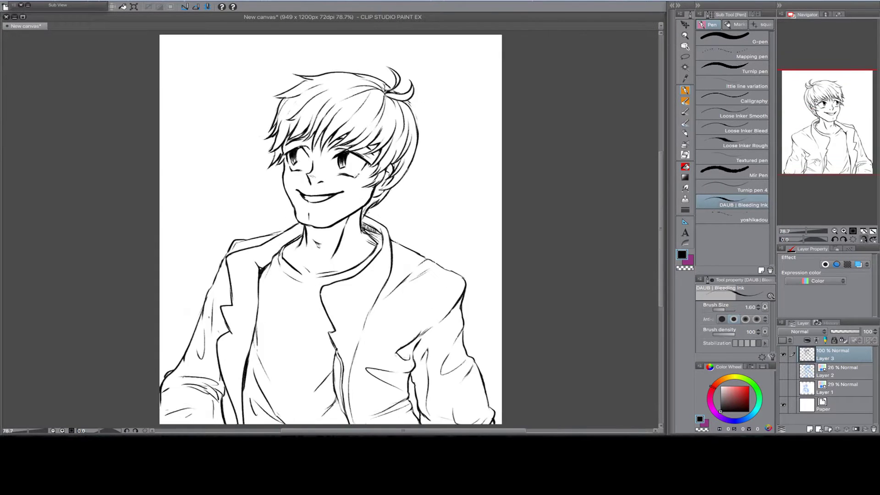
scroll(322, 93, up, 4)
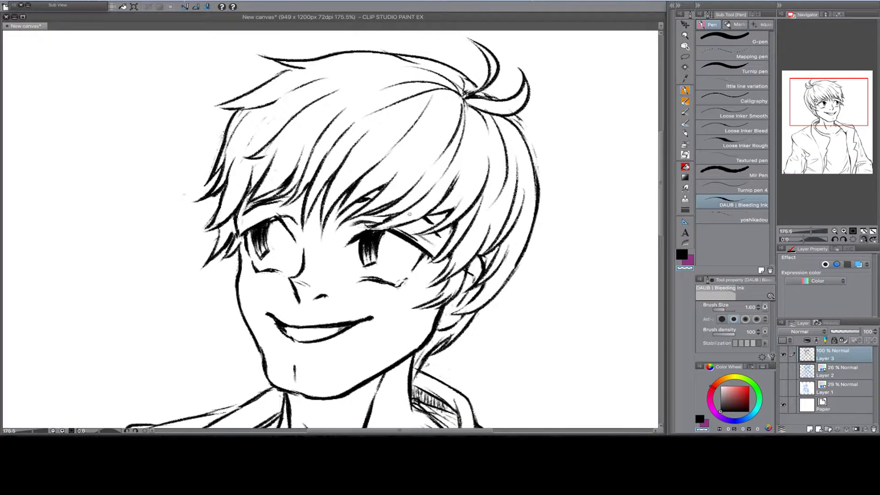
scroll(380, 252, down, 4)
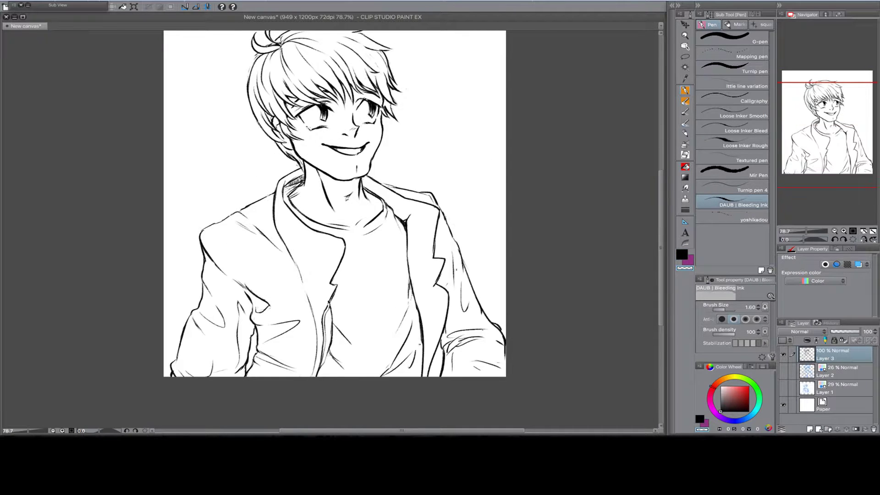
Erase the rough cuff lines on the right sleeve with the Hard eraser
key(e)
drag(488, 323, 503, 348)
drag(453, 337, 495, 321)
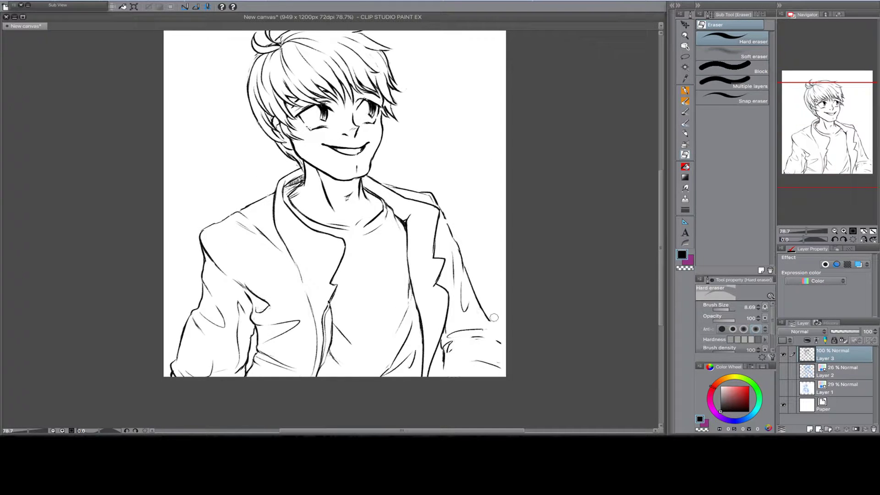
Redraw the right sleeve's rolled cuff and its creases with the DAUB | Bleeding Ink pen
key(p)
mouse_move(437, 373)
mouse_down()
mouse_move(493, 332)
mouse_move(442, 350)
mouse_up()
key(c)
key(c)
drag(452, 321, 435, 341)
key(c)
key(c)
mouse_move(495, 321)
mouse_down()
mouse_move(467, 328)
mouse_move(496, 334)
mouse_move(442, 348)
mouse_up()
key(c)
key(c)
key(c)
key(c)
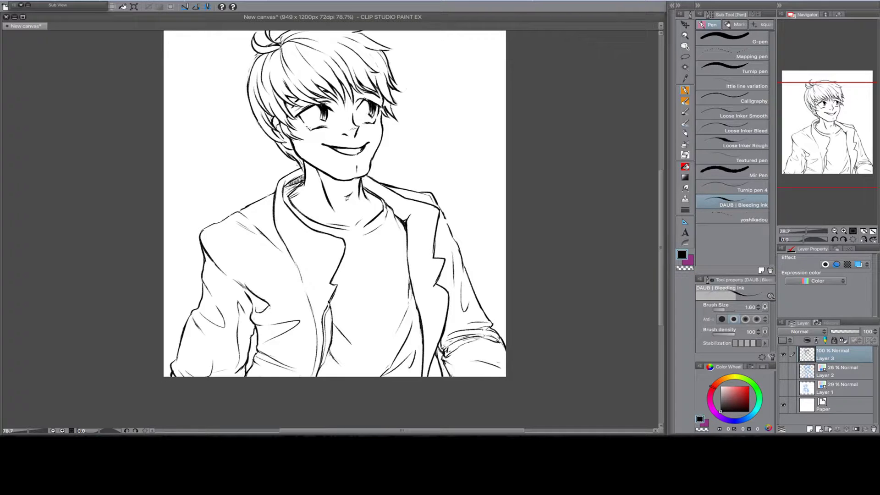
drag(504, 348, 474, 366)
Thicken the outline of the right upper arm and rework the outer edge of the rolled cuff
key(ctrl+plus)
mouse_move(503, 190)
mouse_down()
mouse_move(523, 229)
mouse_move(523, 222)
mouse_up()
drag(349, 284, 329, 202)
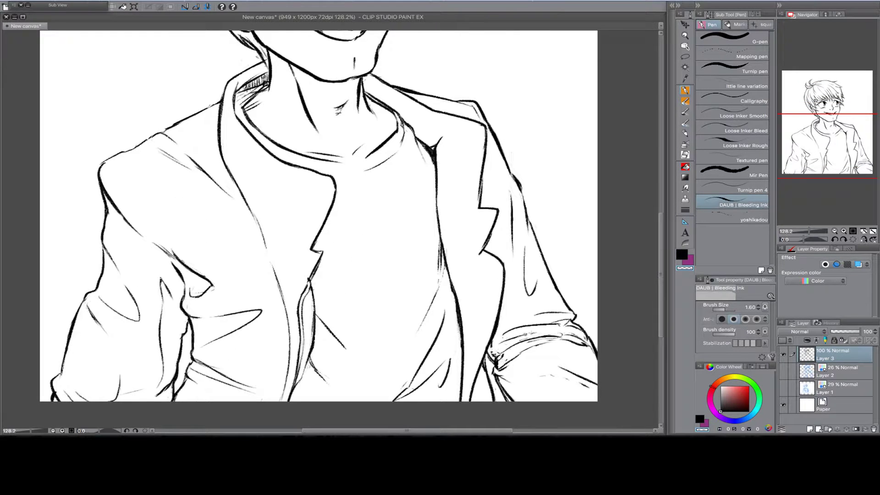
key(c)
drag(573, 338, 595, 356)
key(c)
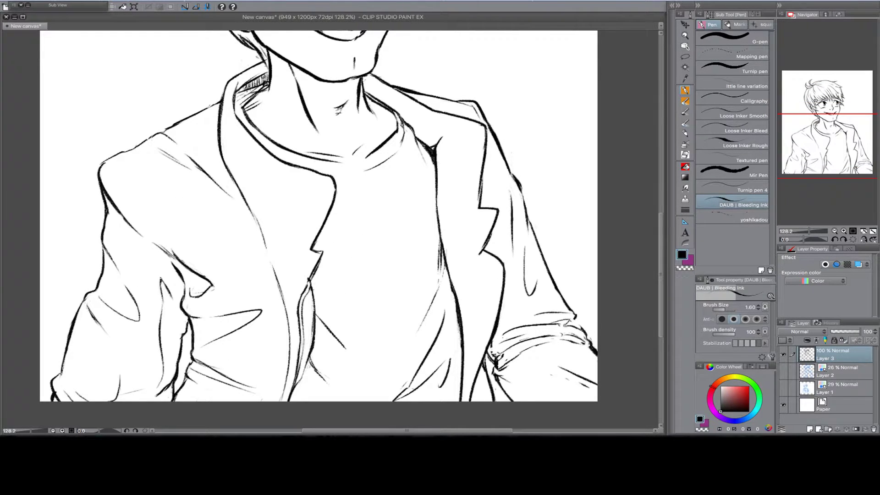
Reshape the outer corner of the right cuff and add creases at both of its ends
mouse_move(567, 311)
mouse_down()
mouse_move(527, 315)
mouse_move(587, 340)
mouse_up()
key(c)
key(c)
drag(493, 356, 501, 385)
key(c)
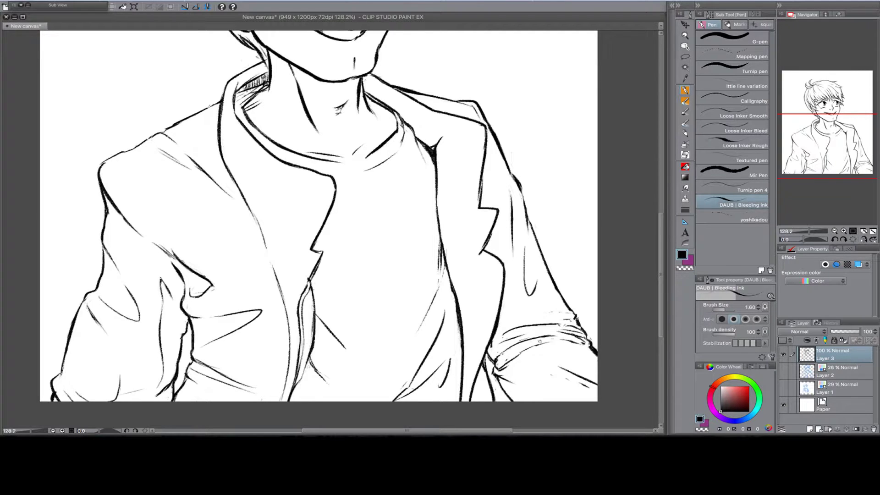
drag(495, 340, 511, 353)
key(c)
Clean up the right cuff's edge with the Hard eraser and ink finer crease lines across the cuff
key(e)
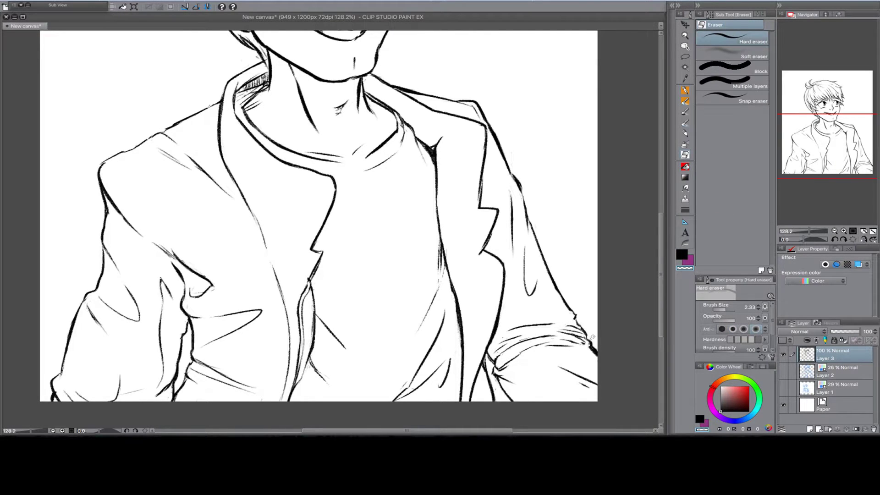
key(p)
key(c)
key(c)
key(c)
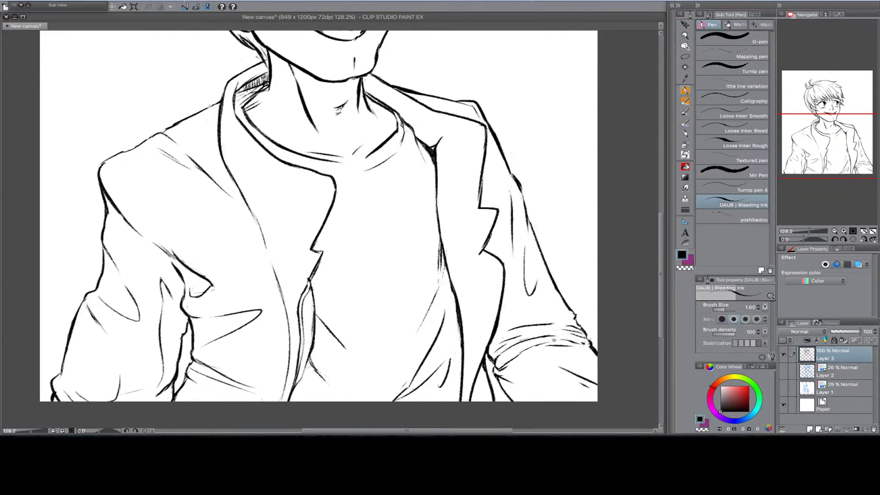
drag(575, 317, 556, 323)
drag(543, 350, 518, 362)
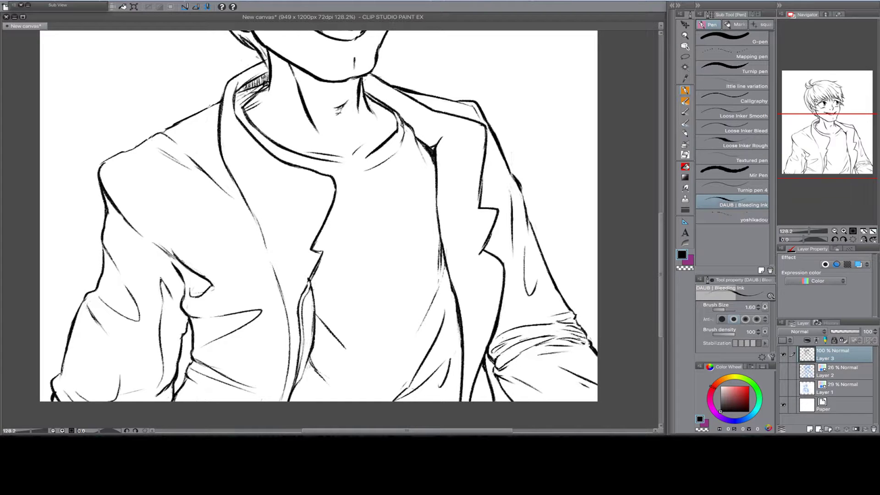
Smooth the right arm's outline, join the left lapel's long line and touch up the left sleeve's inner edge
mouse_move(508, 162)
mouse_down()
mouse_move(530, 247)
mouse_move(530, 289)
mouse_up()
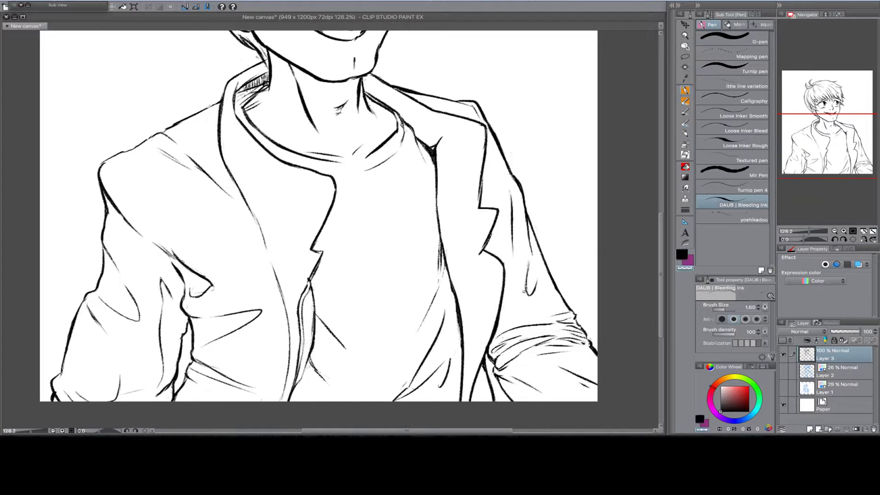
key(ctrl+z)
drag(247, 203, 276, 278)
drag(186, 276, 191, 280)
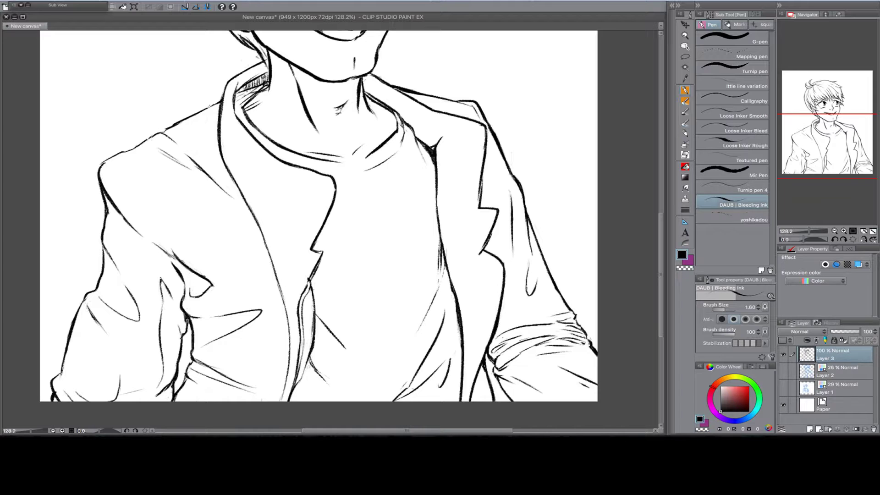
Darken the shadow inside the back of the collar and where the right lapel meets the shirt
mouse_move(439, 137)
mouse_down()
mouse_move(429, 151)
mouse_move(415, 149)
mouse_up()
drag(268, 74, 240, 90)
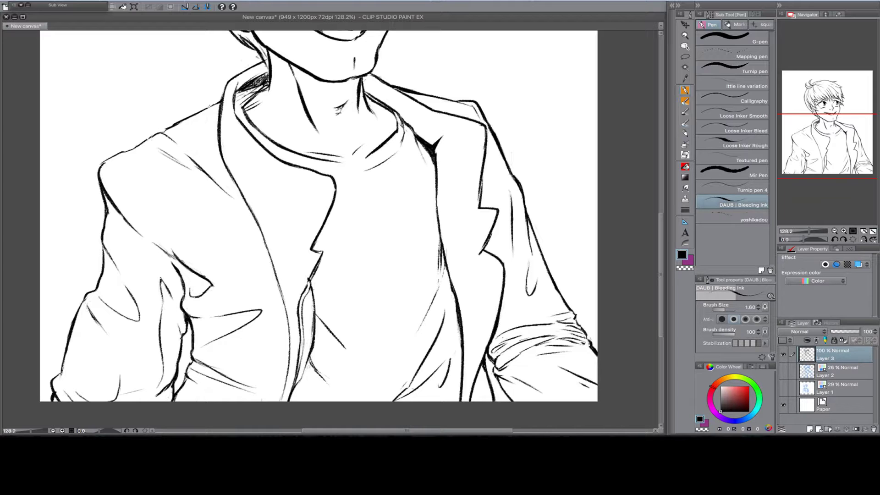
scroll(862, 186, down, 3)
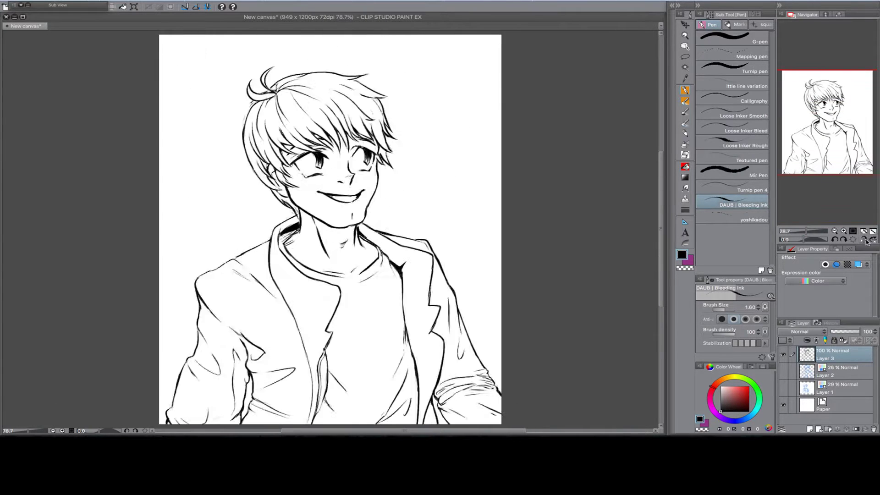
scroll(862, 186, up, 1)
scroll(862, 186, down, 1)
scroll(862, 186, down, 1)
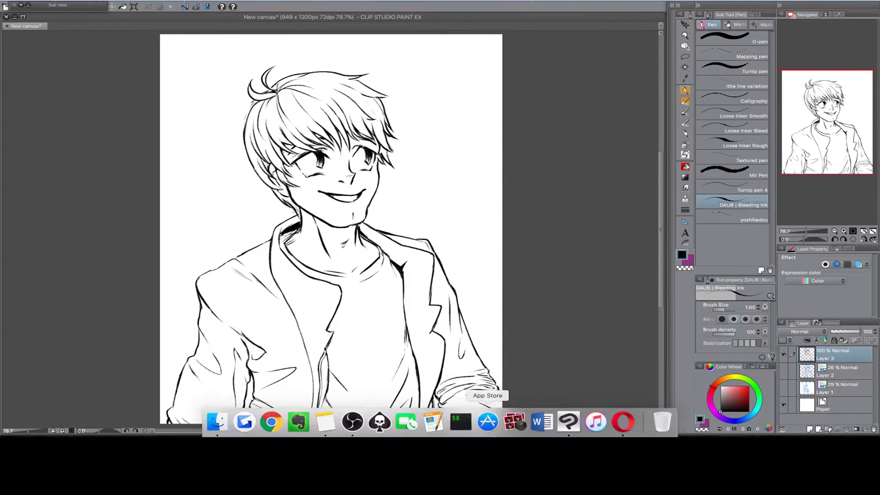
Refine the lower front edge of the jacket's left side down to the bottom of the canvas
scroll(295, 94, up, 3)
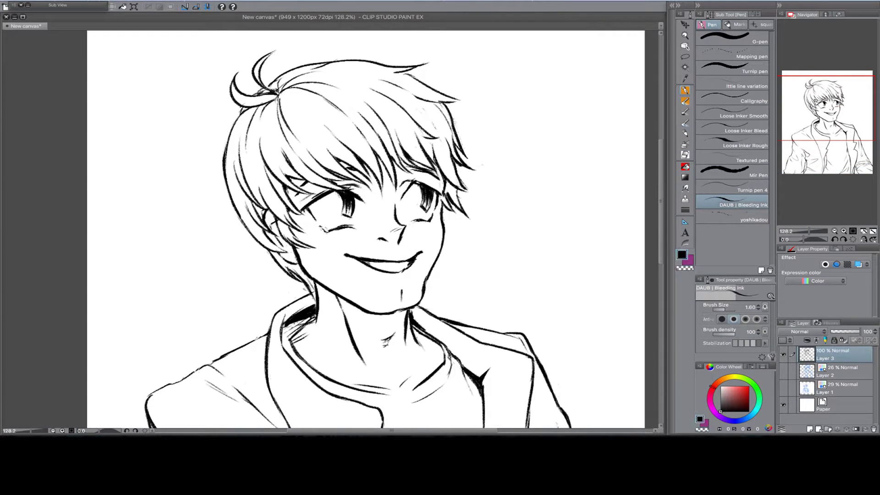
drag(828, 108, 826, 156)
key(c)
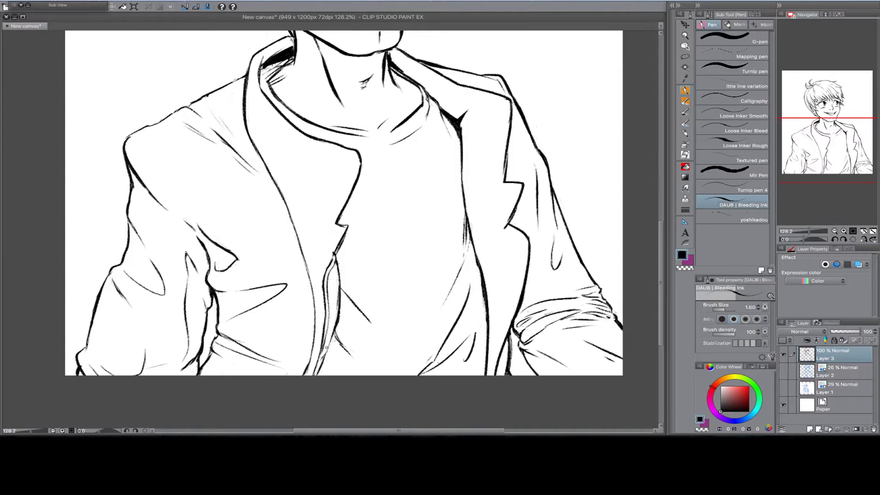
drag(334, 333, 315, 376)
key(c)
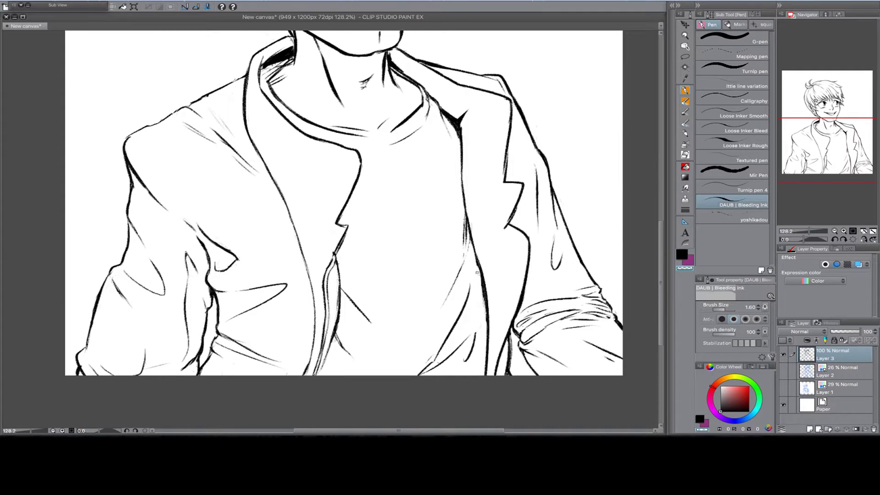
Try shading the upper part of both eyes with light hatching
scroll(359, 318, up, 5)
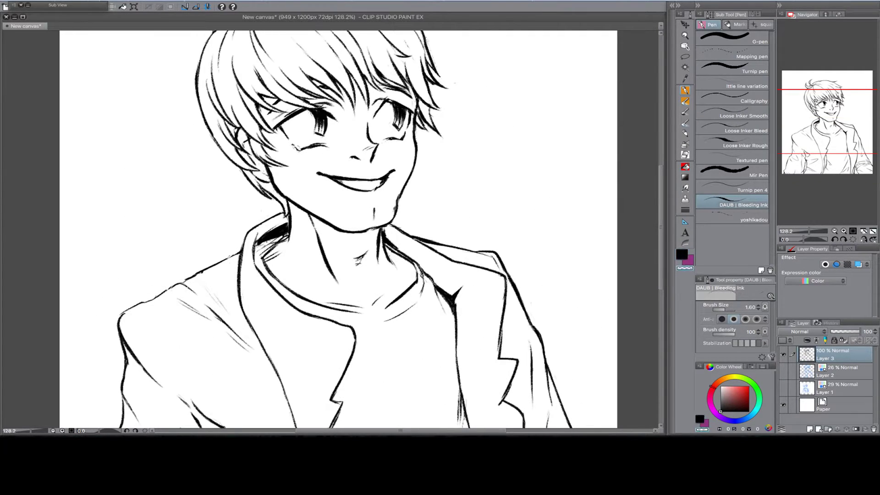
key(c)
drag(312, 114, 290, 127)
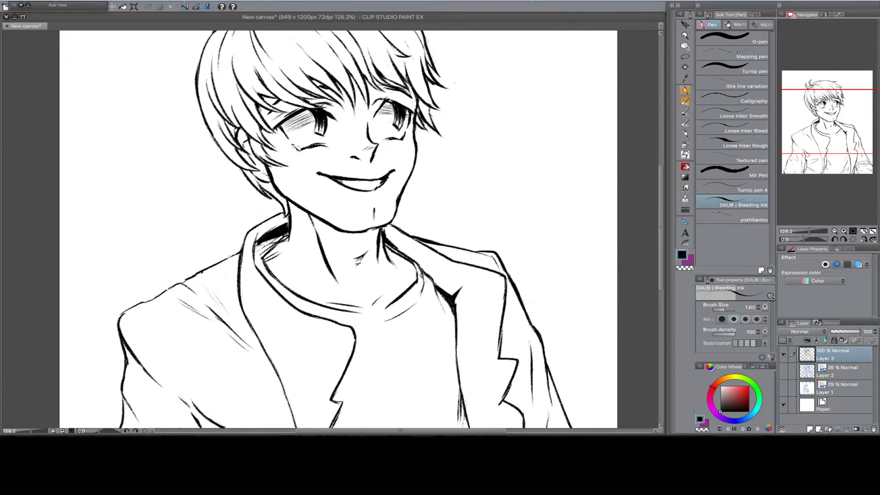
scroll(338, 229, down, 1)
key(c)
key(c)
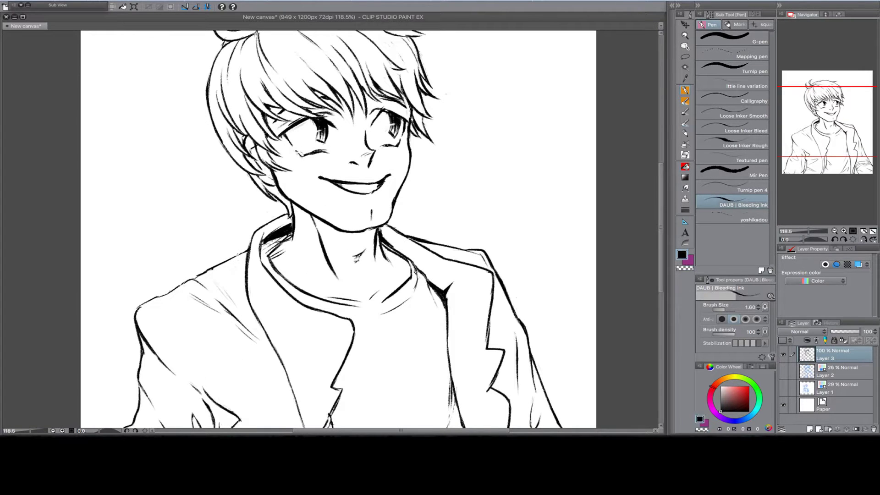
Ink the lower edge of the shirt's neckband and strengthen the line where it meets the left lapel
drag(369, 217, 352, 103)
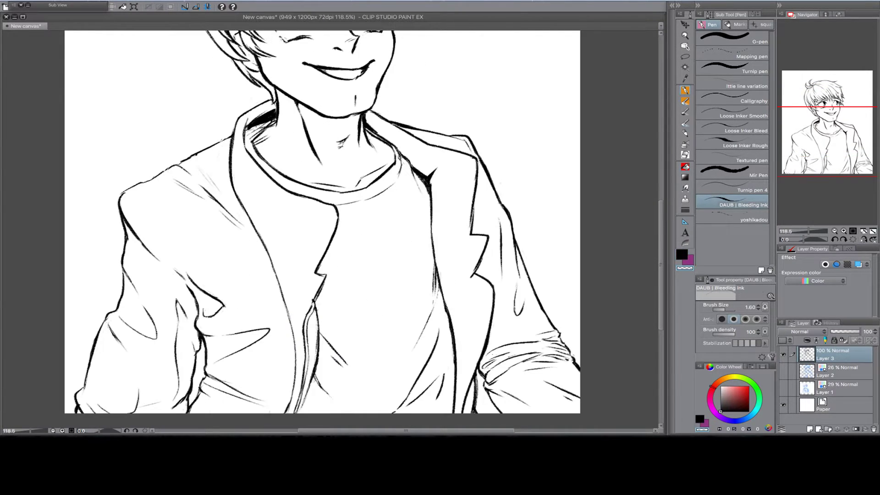
key(c)
key(c)
key(c)
key(c)
key(c)
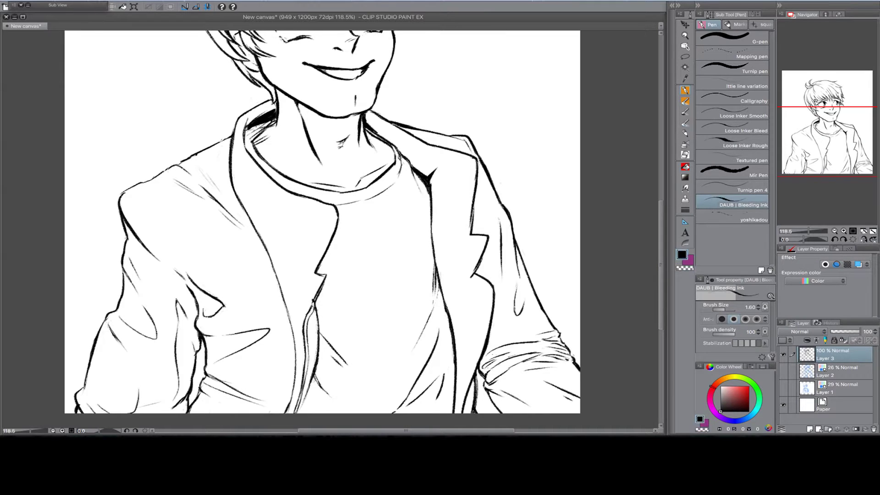
key(c)
key(c)
drag(292, 188, 342, 205)
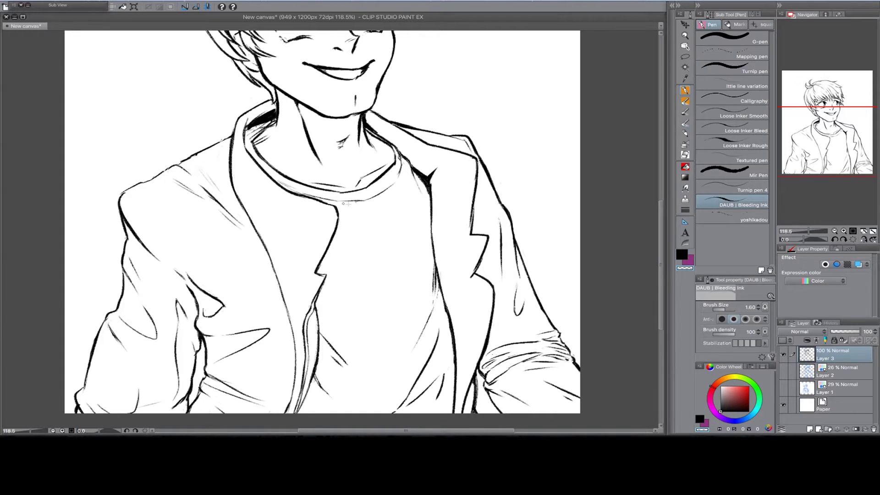
key(ctrl+0)
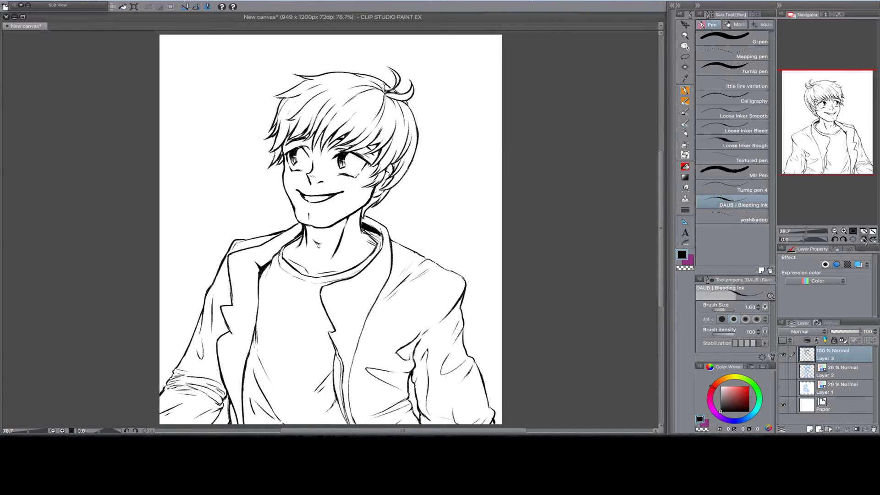
Check the overall proportions of the character in both mirrored and normal views
scroll(319, 215, up, 2)
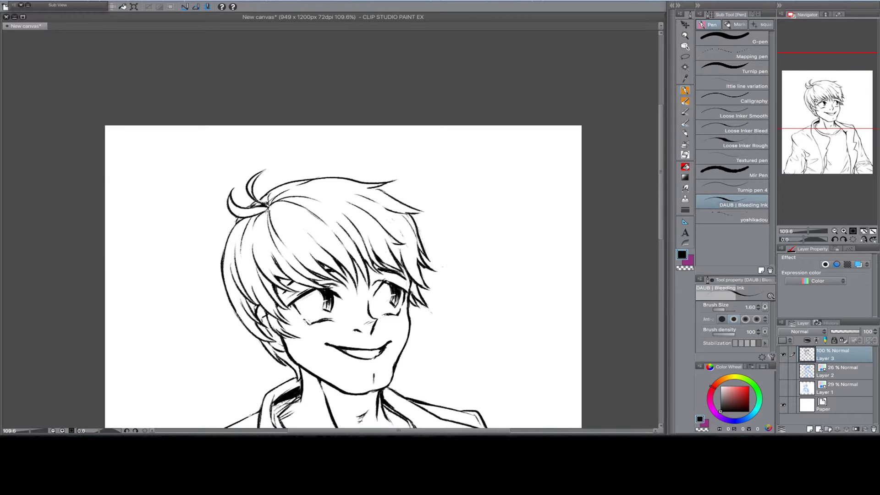
key(c)
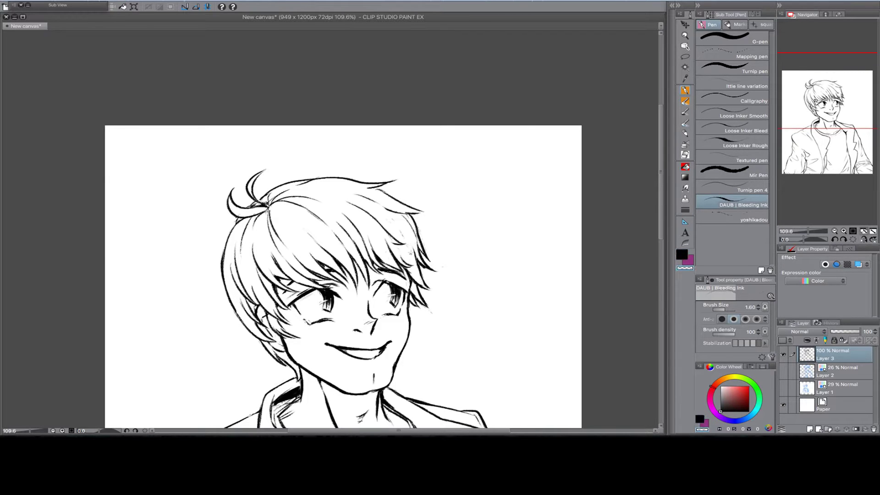
key(ctrl+minus)
key(h)
click(684, 101)
key(p)
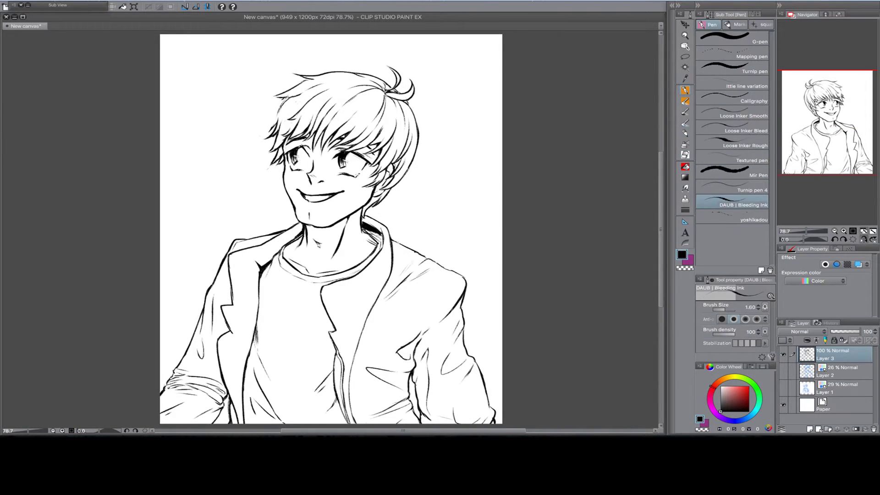
key(h)
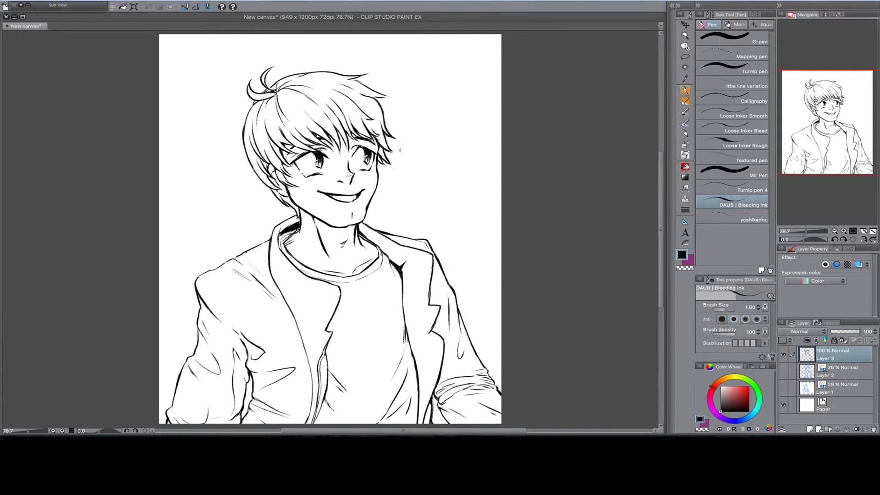
key(h)
scroll(439, 140, up, 2)
key(h)
scroll(354, 155, down, 2)
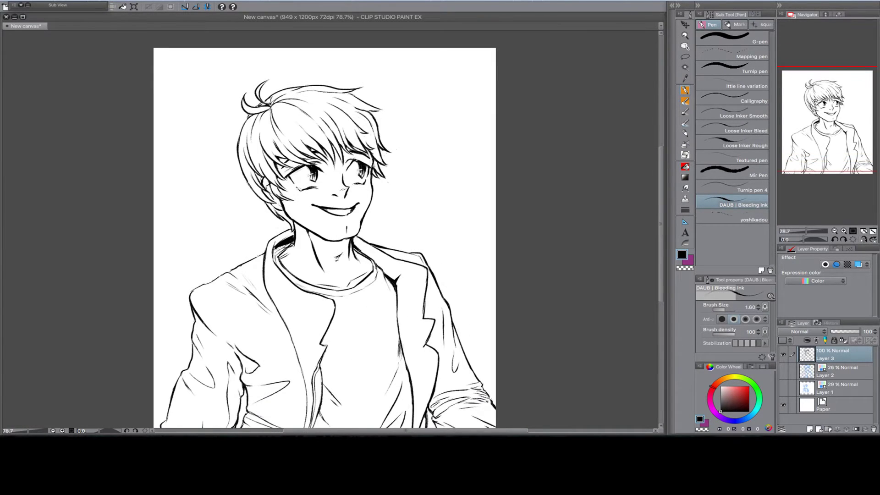
Clean up the fold lines along the inner edge of the left sleeve near the bottom of the canvas
key(ctrl+plus)
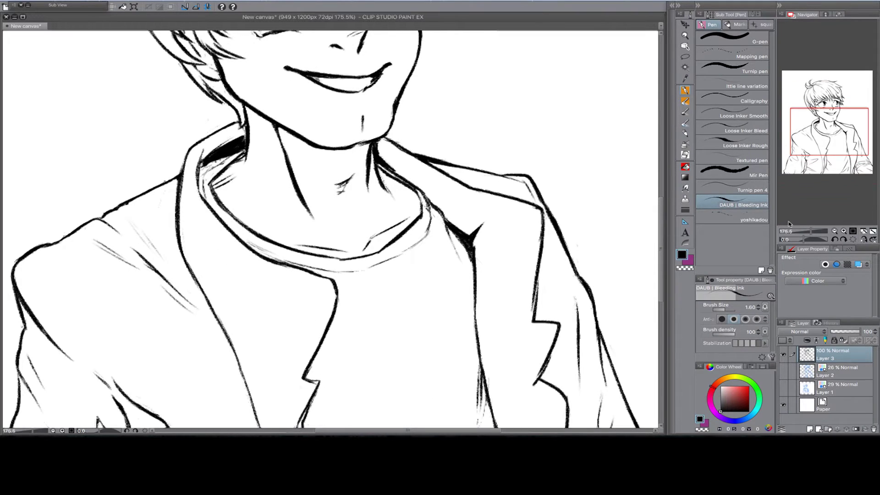
key(ctrl+0)
key(ctrl+plus)
key(ctrl+plus)
scroll(330, 219, down, 2)
scroll(330, 220, left, 3)
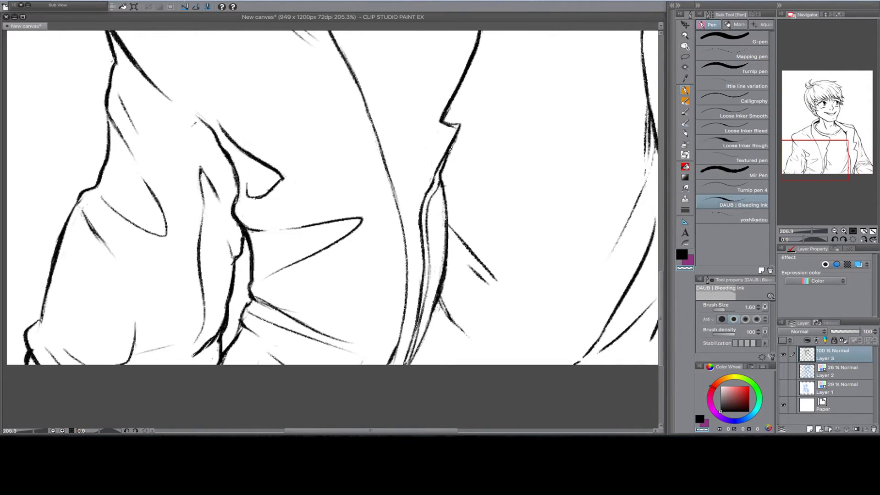
mouse_move(185, 361)
mouse_down()
mouse_move(221, 349)
mouse_move(249, 311)
mouse_up()
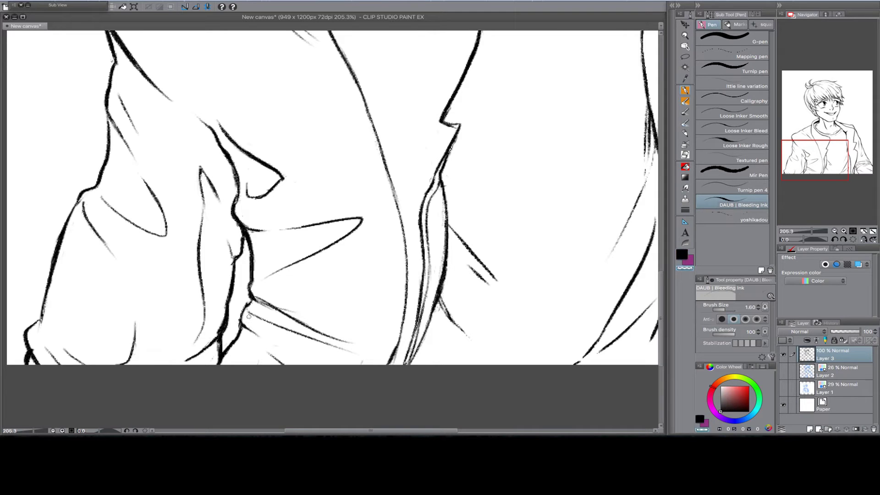
key(c)
key(c)
key(c)
key(c)
key(c)
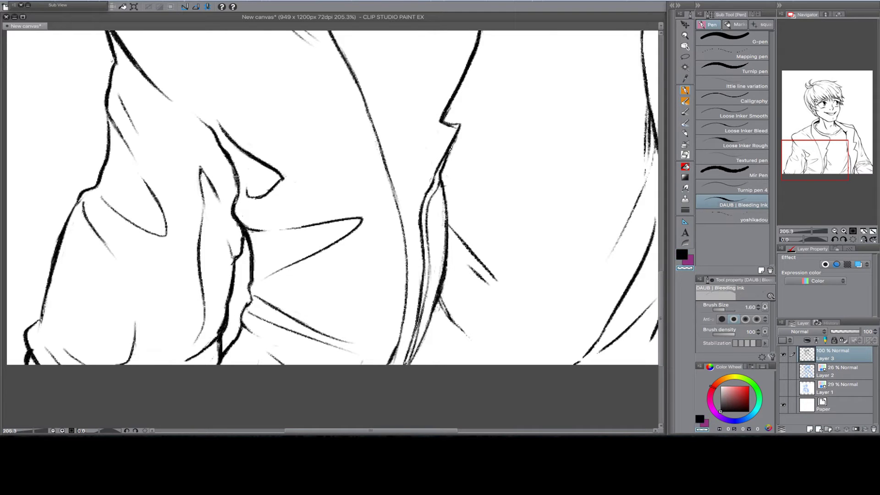
Erase the rough hatching where the shirt fold meets the inner edge of the jacket's right side
scroll(433, 142, up, 2)
scroll(433, 141, right, 3)
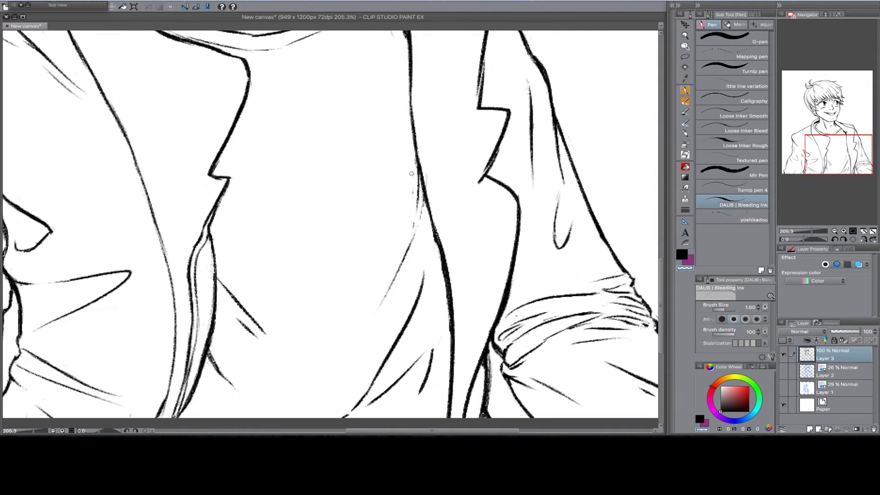
key(c)
scroll(433, 141, down, 2)
scroll(434, 141, right, 2)
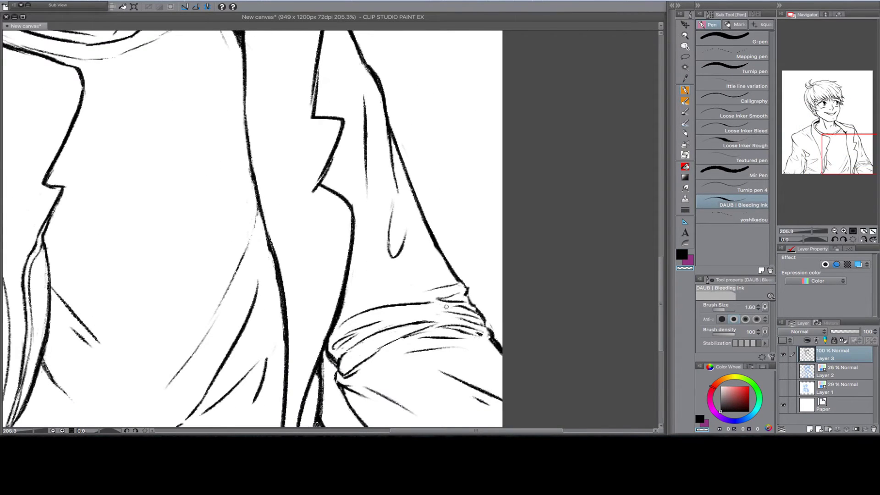
Erase the stray specks beside the face and extend the pointed hair tips next to the right eye
scroll(324, 367, up, 5)
scroll(324, 367, left, 3)
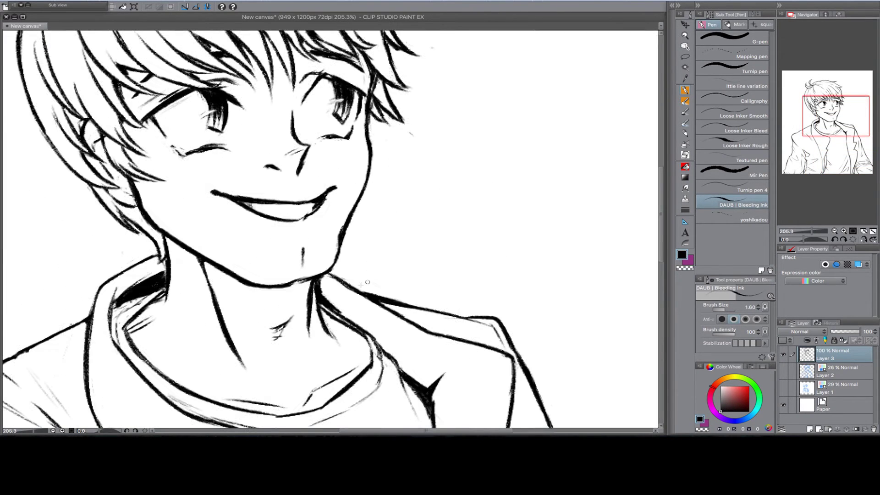
scroll(421, 158, up, 4)
scroll(421, 158, left, 2)
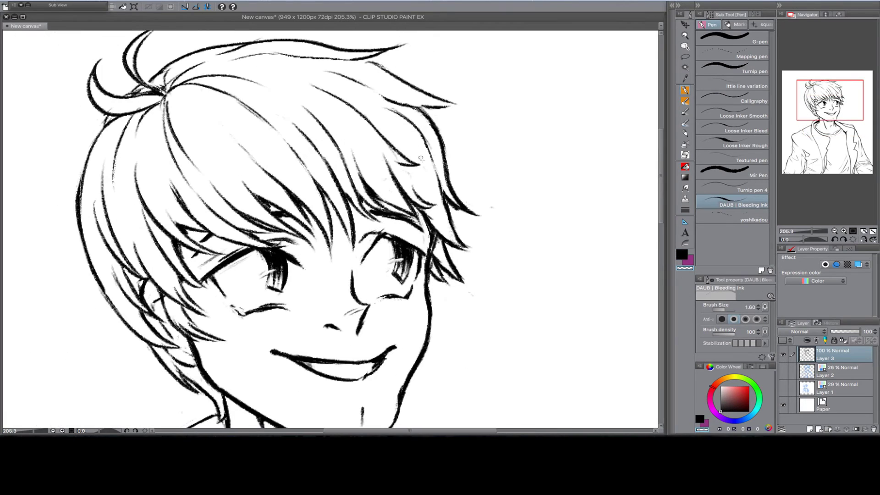
drag(456, 240, 480, 251)
Refine the lower outer corner of the left eye and add light hatching across the bridge of the nose
key(c)
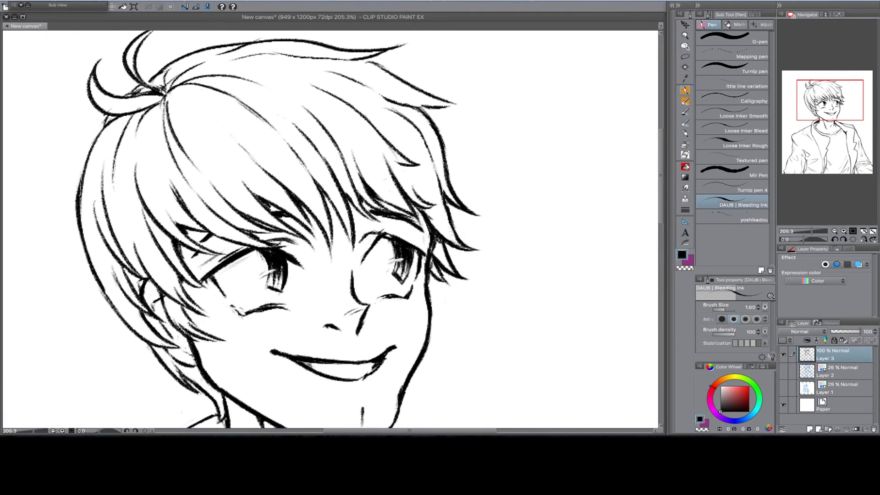
drag(234, 307, 243, 317)
drag(338, 313, 353, 308)
Strengthen the lines inside the ear and in the hair strands just below it
drag(149, 279, 160, 298)
drag(167, 348, 197, 370)
key(c)
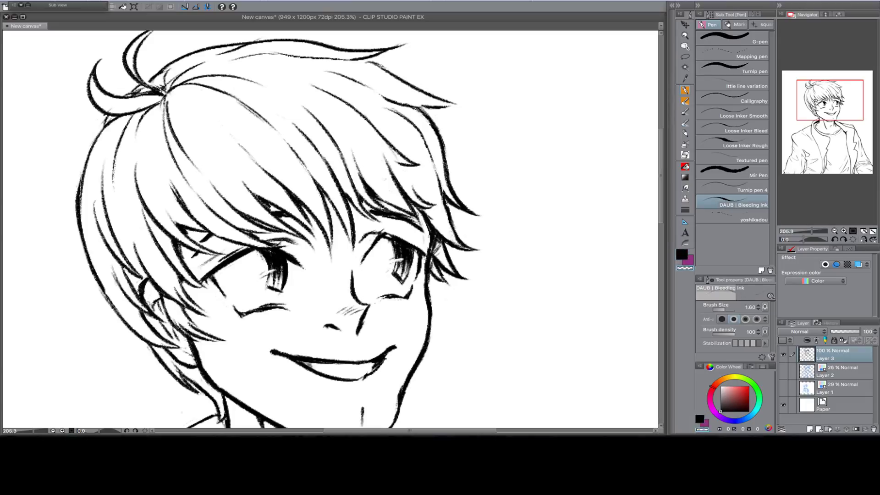
drag(138, 289, 154, 307)
key(c)
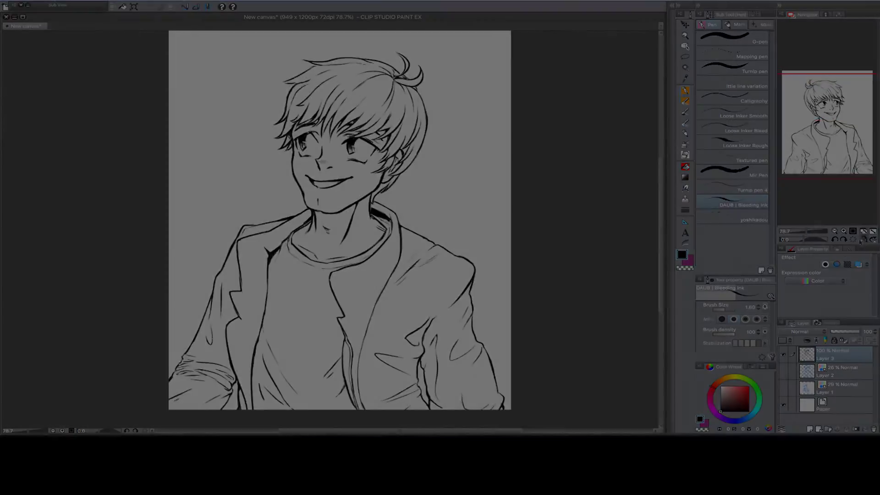